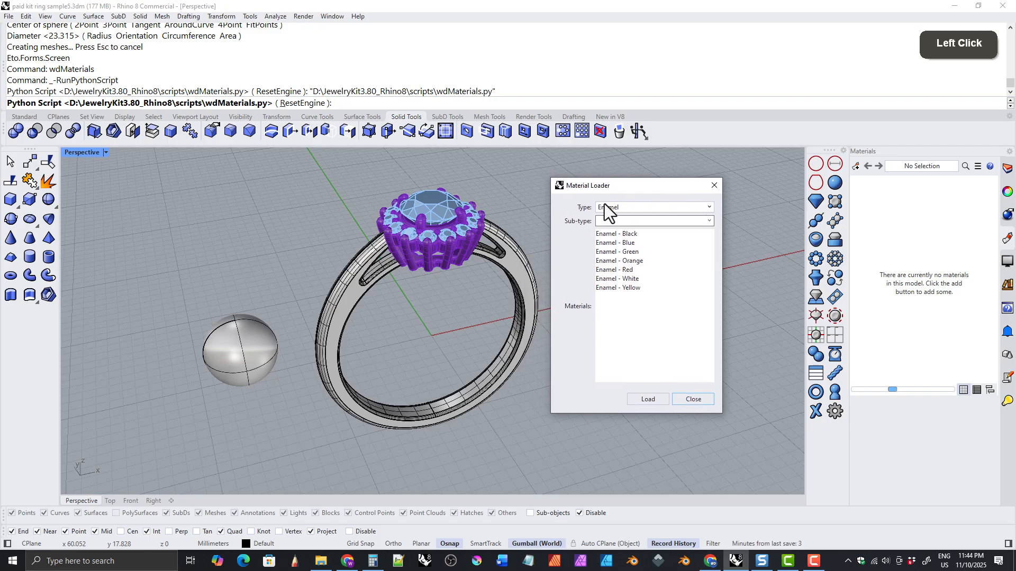
Browse the Gem materials in the Opaque, Realistic and Stylized sub-types, and return the material type to Enamel.
left_click(611, 207)
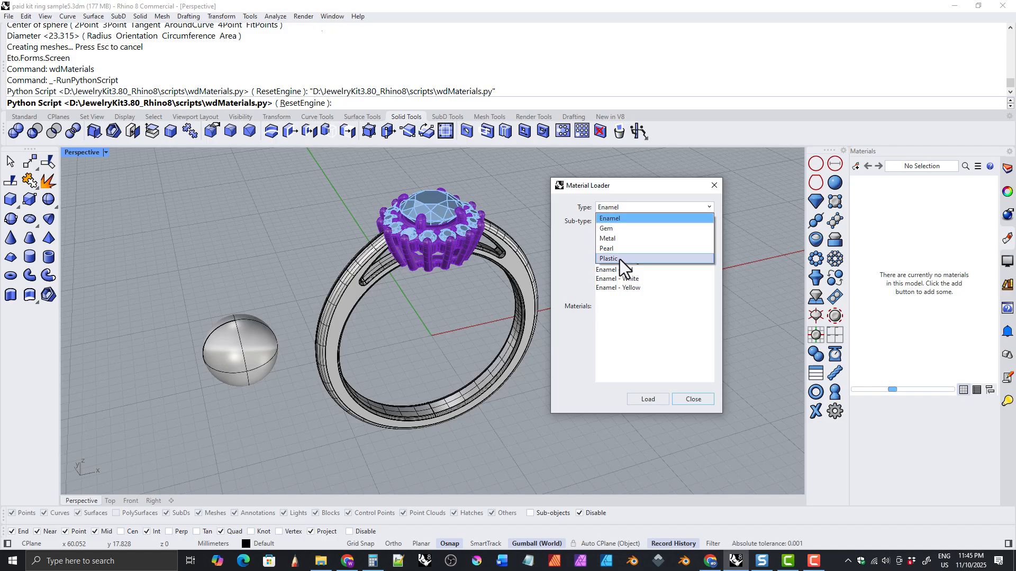
left_click(610, 231)
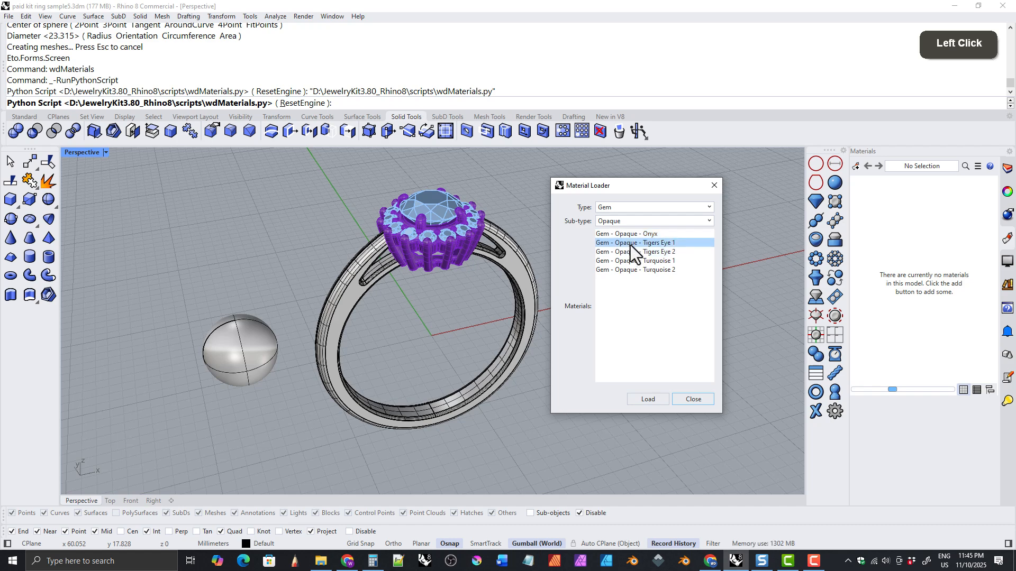
left_click(622, 222)
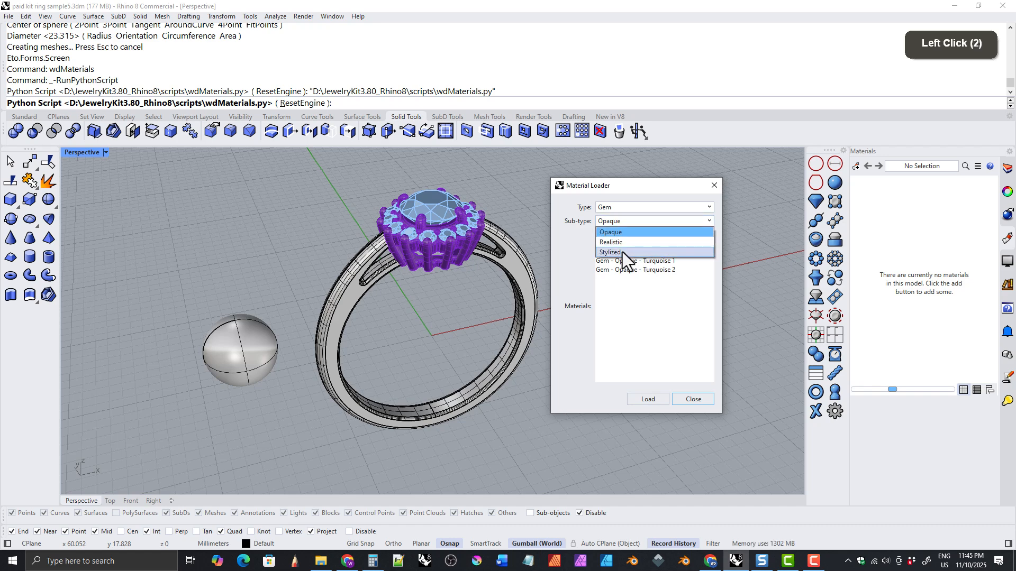
left_click(616, 242)
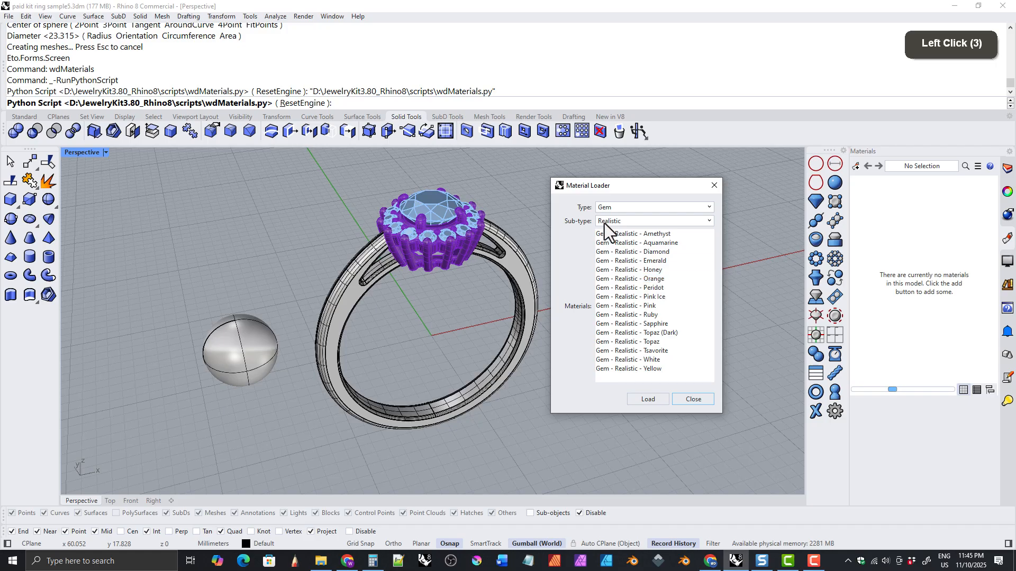
left_click(604, 222)
left_click(607, 252)
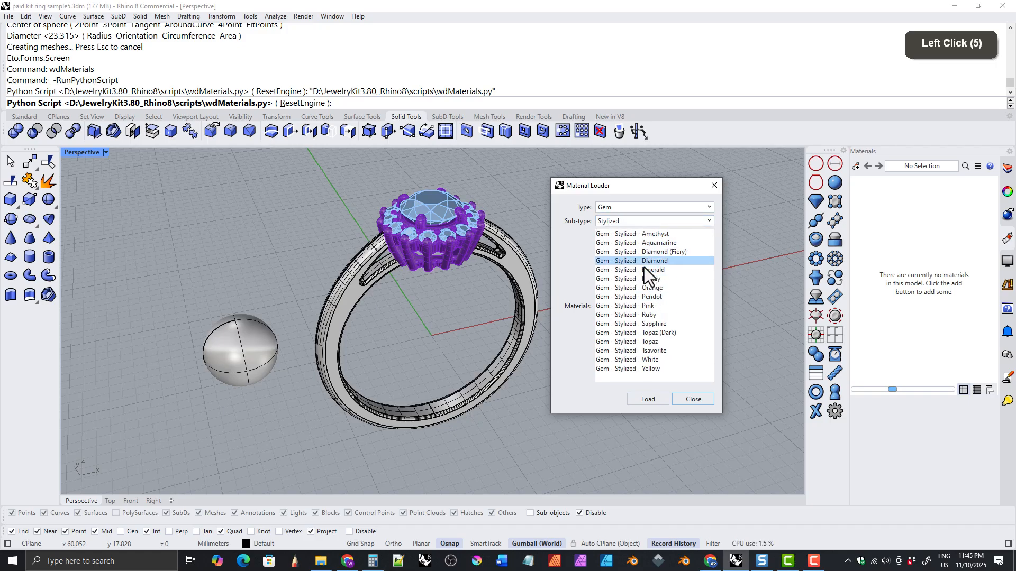
left_click(619, 209)
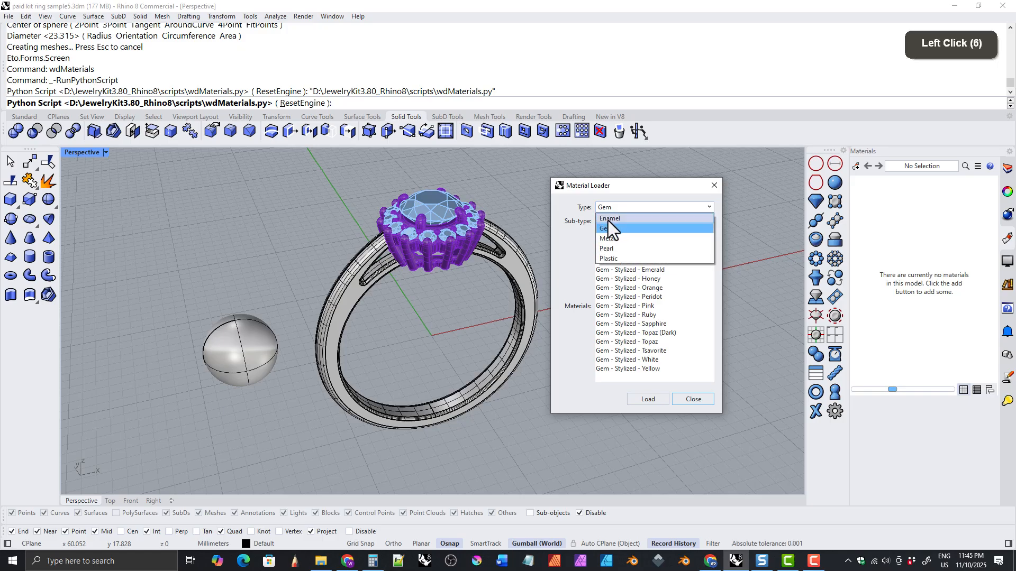
left_click(608, 218)
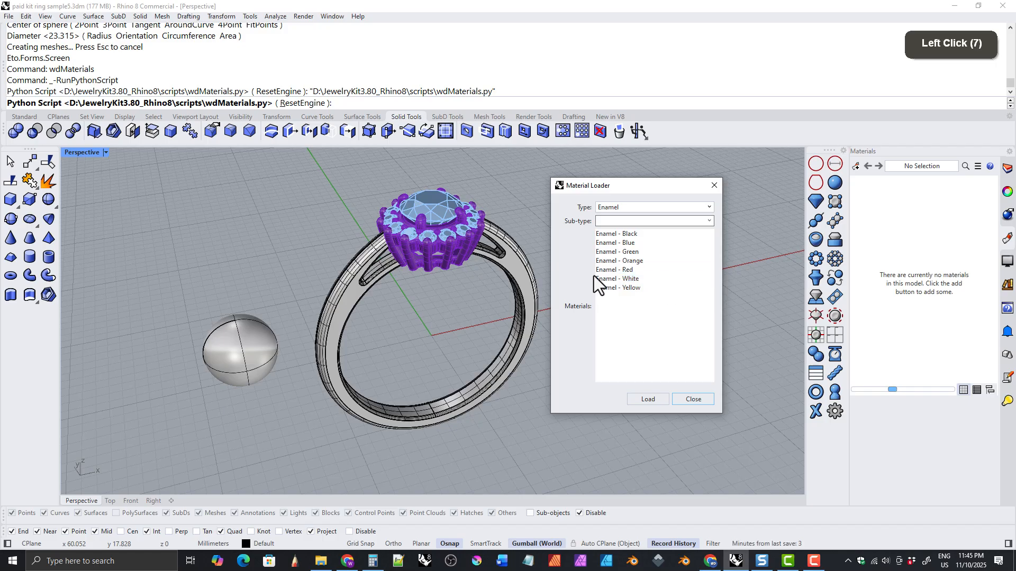
Try selecting several enamels at once: Green, Orange and Red individually, and the whole range from Black to Red.
left_click(620, 252)
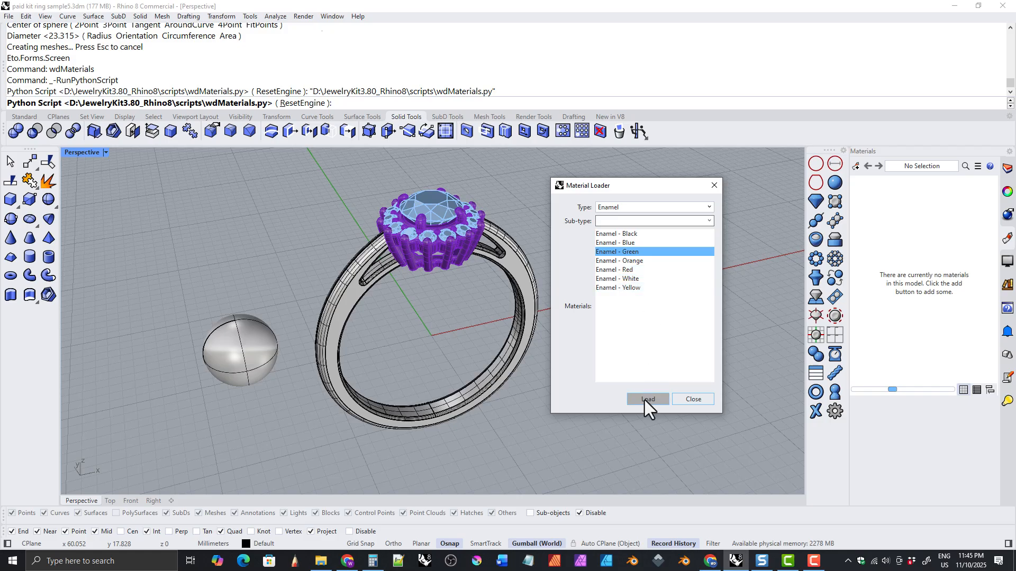
left_click(628, 260, "ctrl")
left_click(629, 270, "ctrl")
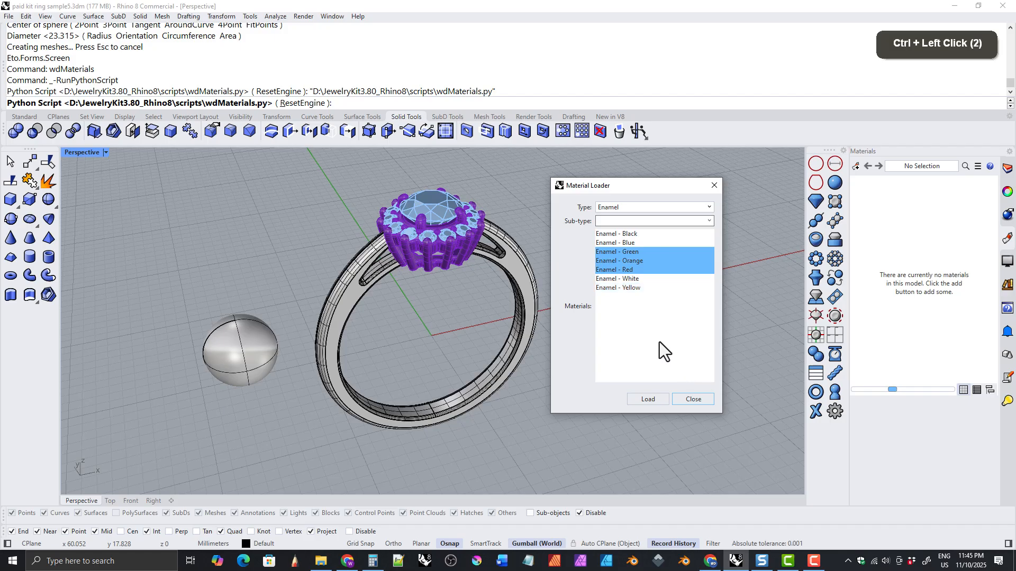
left_click(620, 242)
left_click(622, 235)
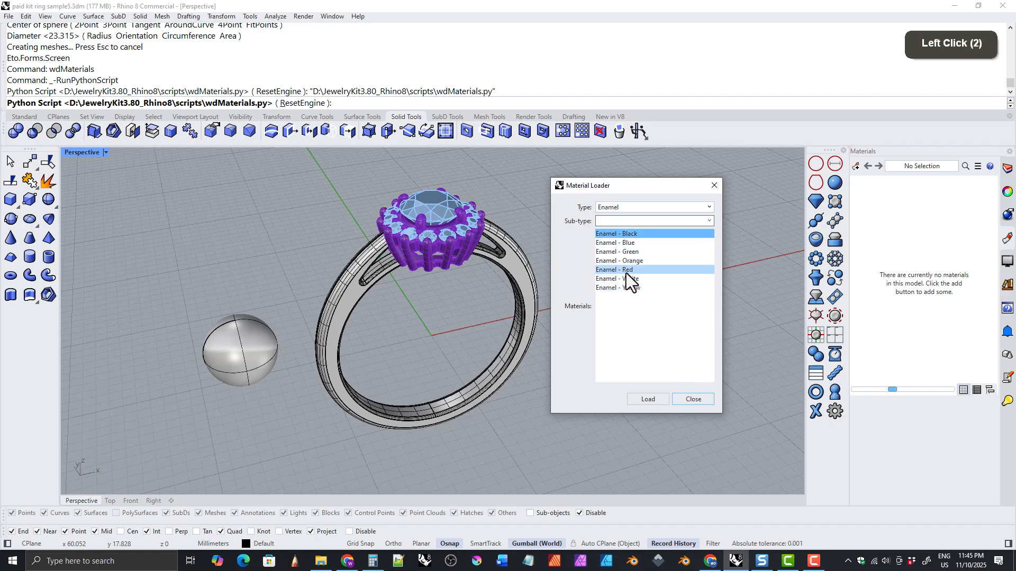
left_click(627, 270, "shift")
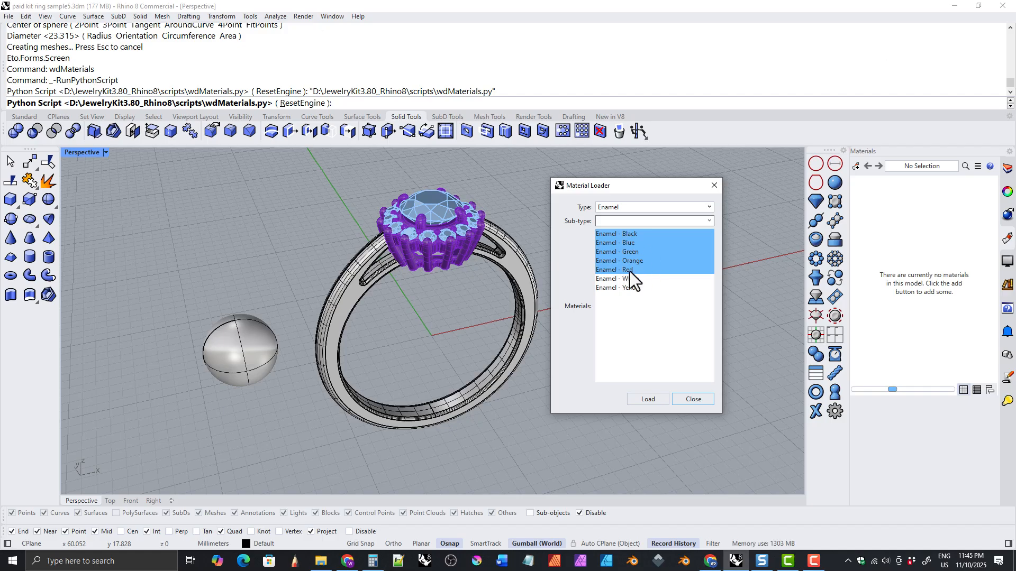
left_click(630, 312)
Load the Enamel - Green and Enamel - Red materials into the model.
left_click(628, 253)
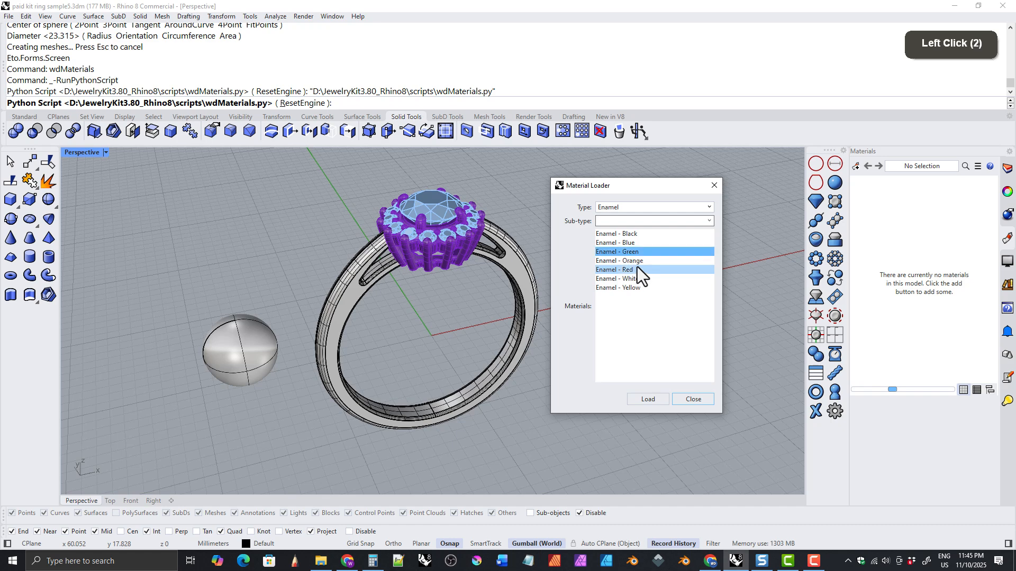
left_click(629, 270, "ctrl")
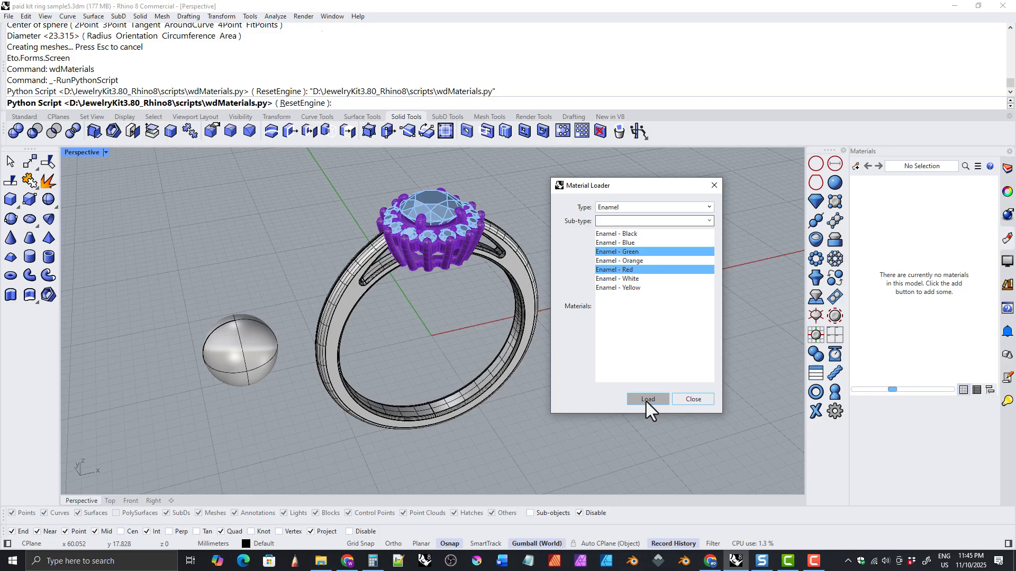
left_click(1007, 170)
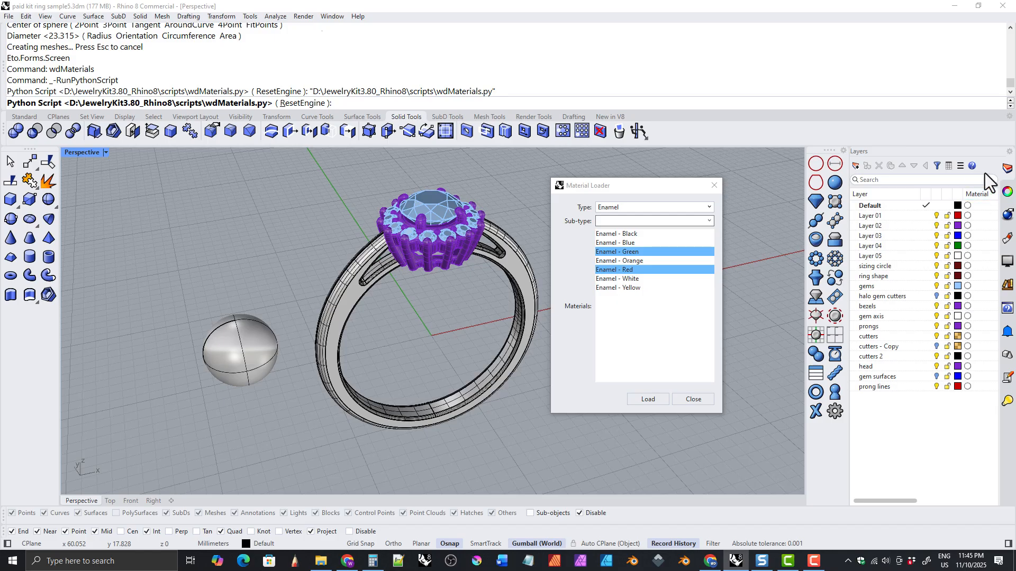
left_click(637, 401)
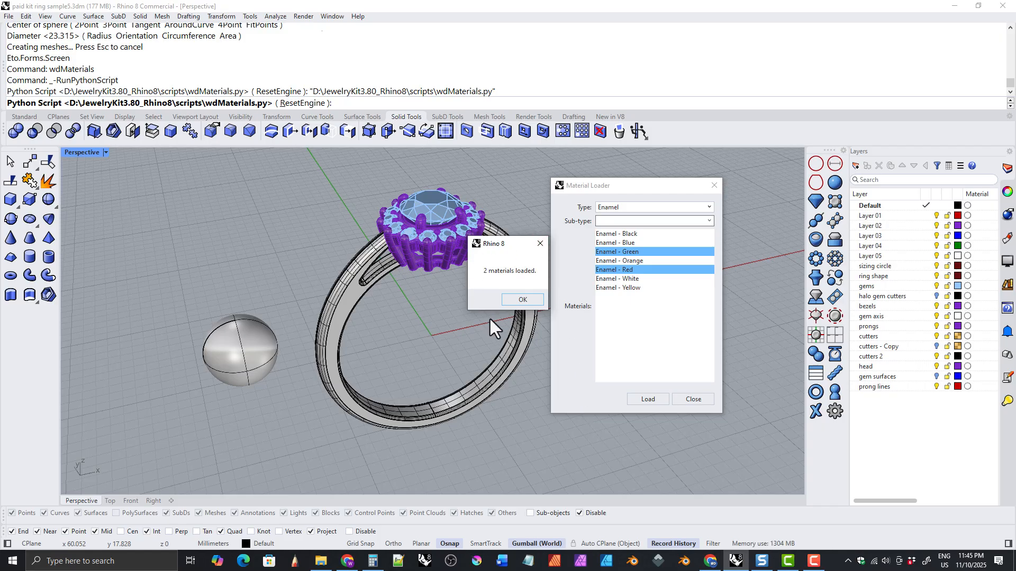
left_click(517, 300)
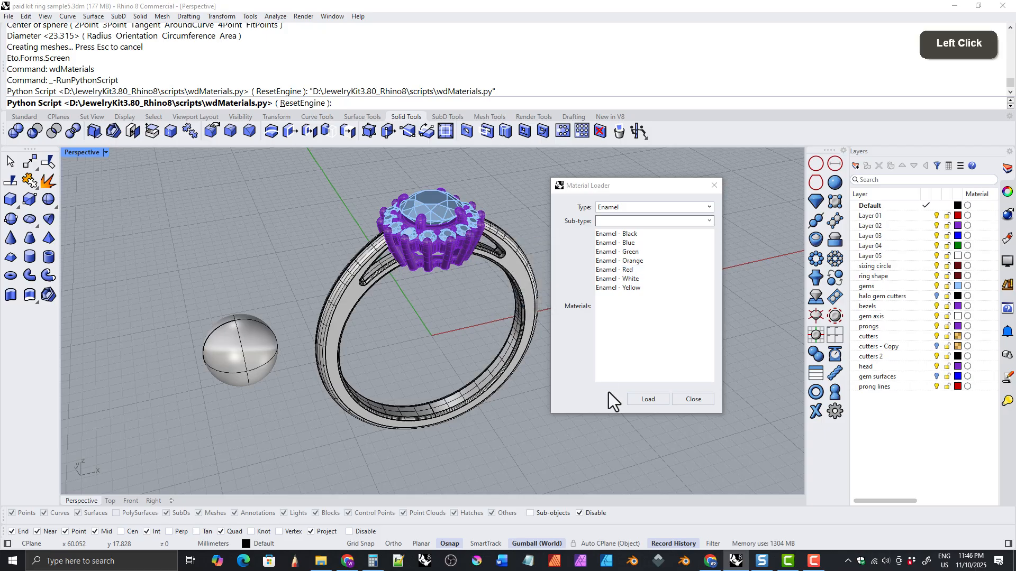
left_click(626, 278)
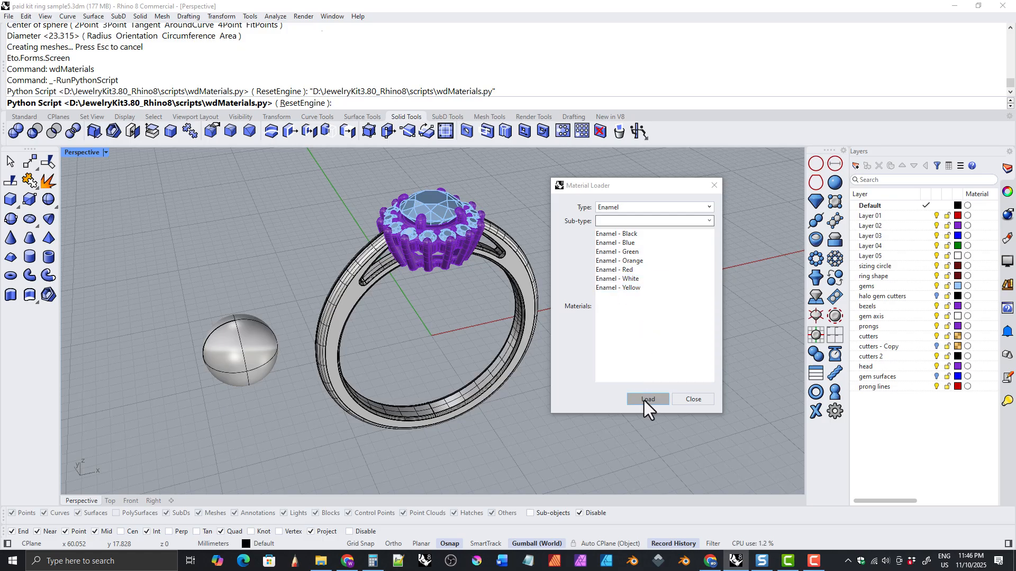
left_click(621, 209)
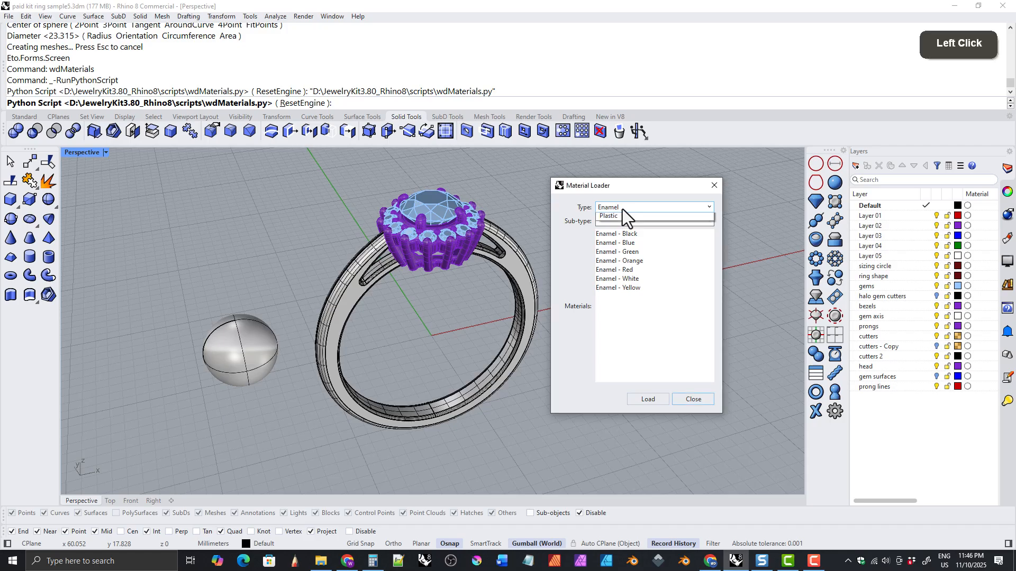
left_click(641, 346)
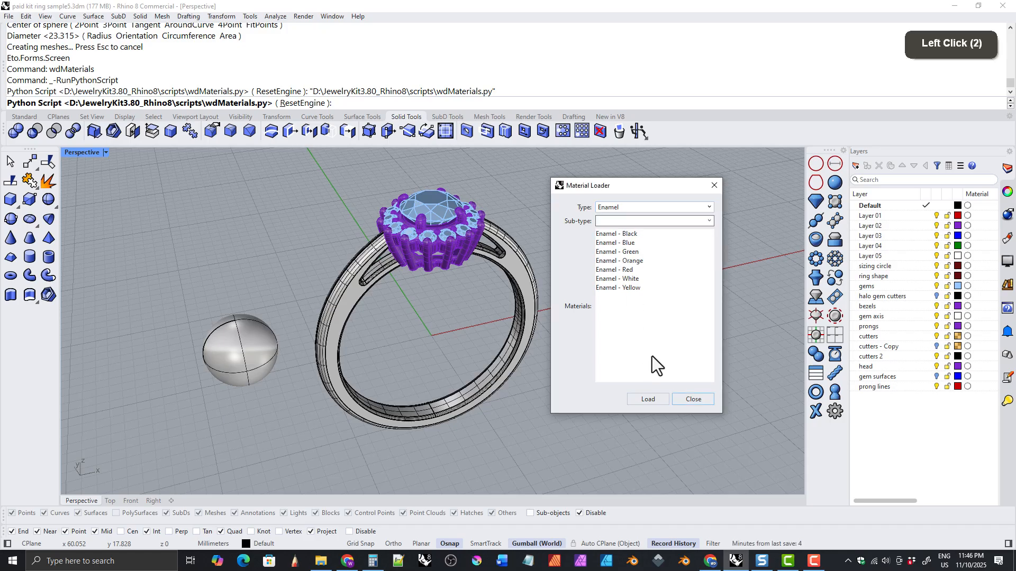
Show the model's loaded materials and check that Materials is enabled among the available panels.
left_click(1008, 241)
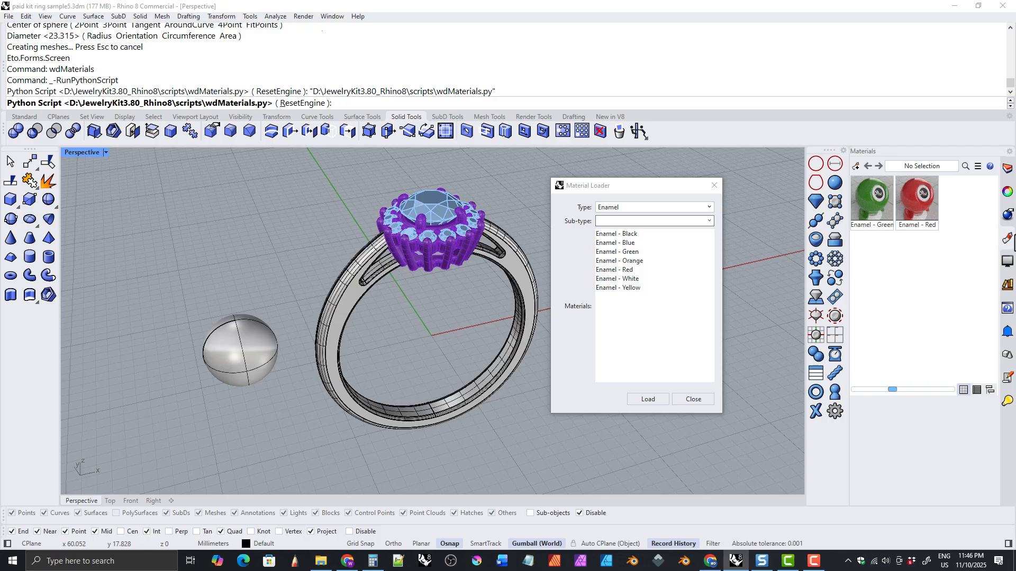
left_click(1009, 151)
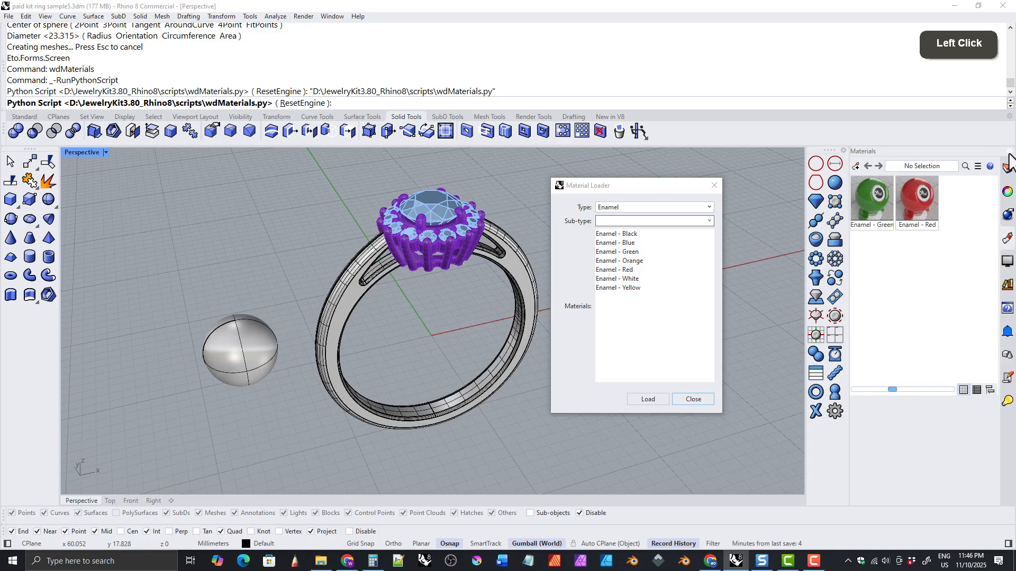
left_click(947, 200)
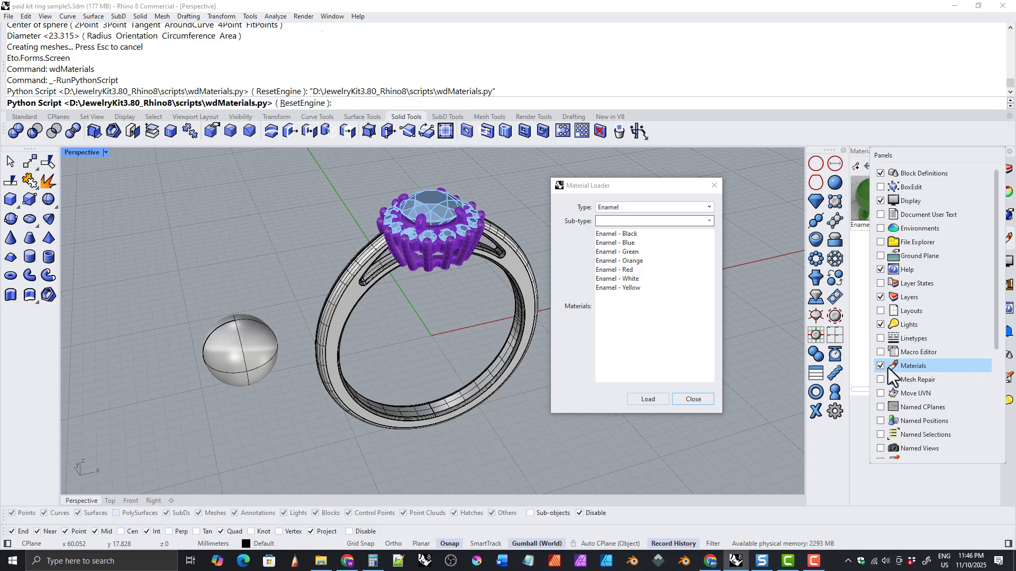
left_click(769, 232)
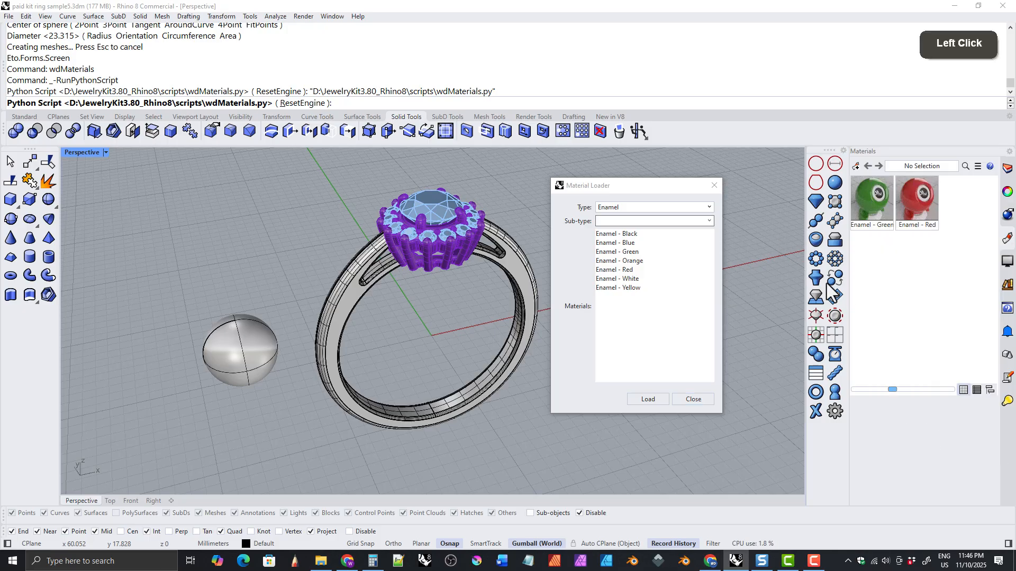
left_click(1008, 237)
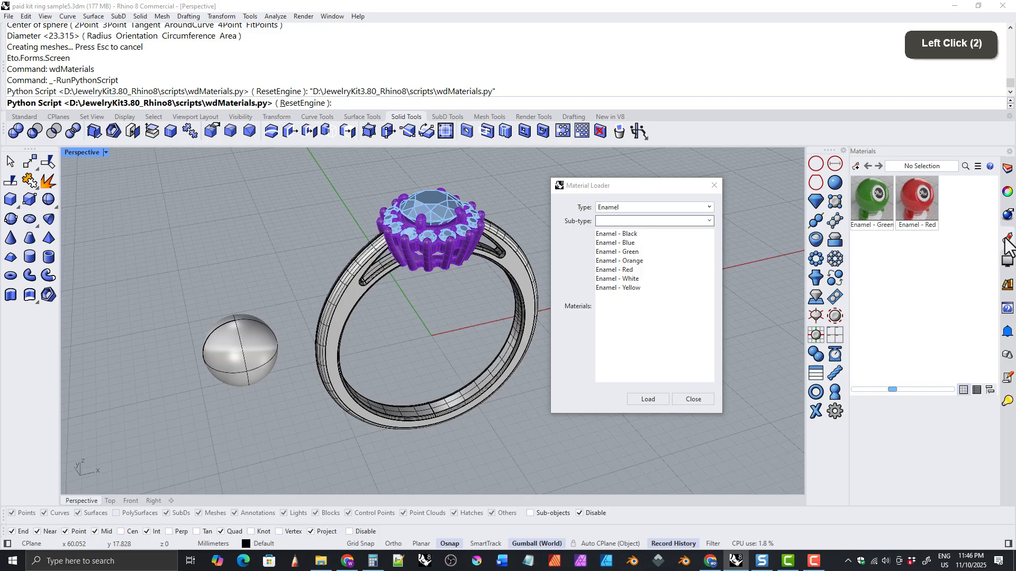
left_click_drag(1004, 272, 1007, 229)
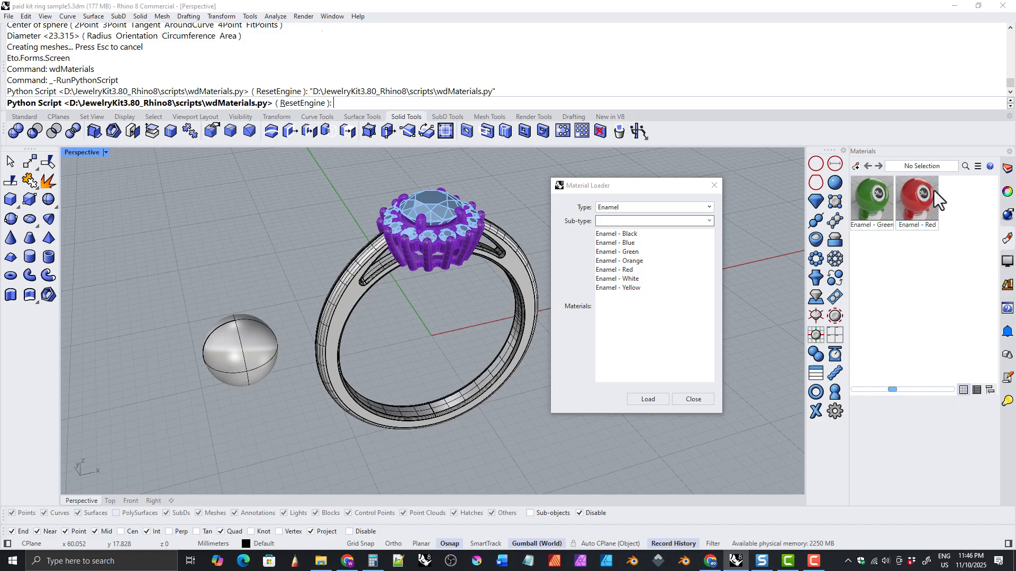
Compare the tree and thumbnail displays of the model's materials, and set them to display as a list.
left_click(977, 392)
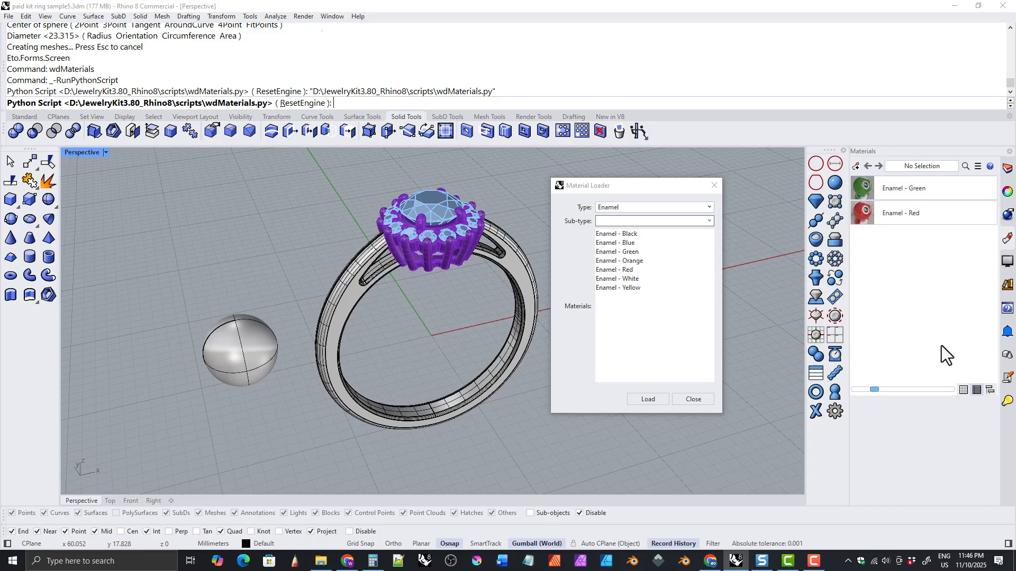
left_click(990, 389)
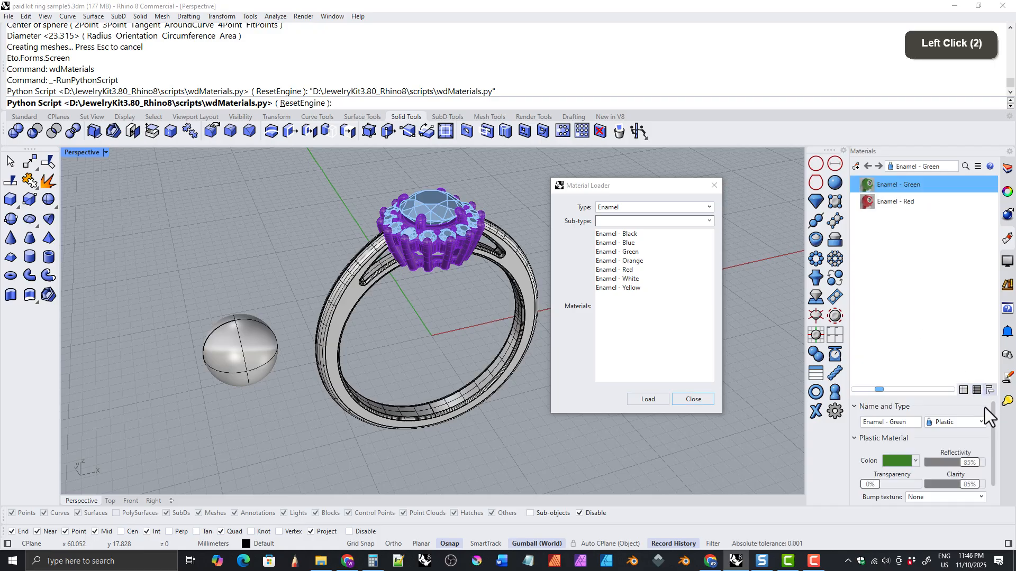
left_click(976, 389)
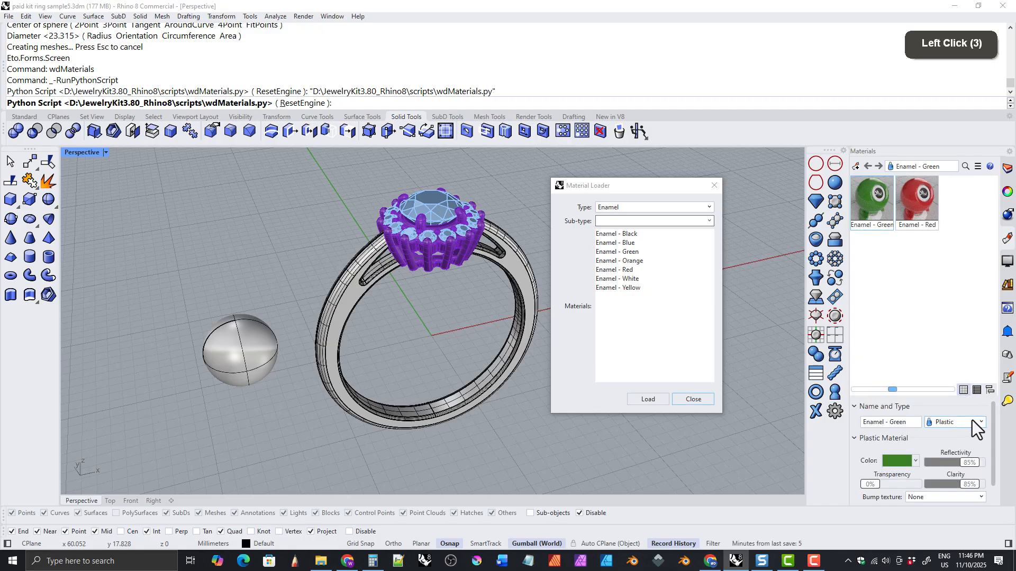
left_click(977, 390)
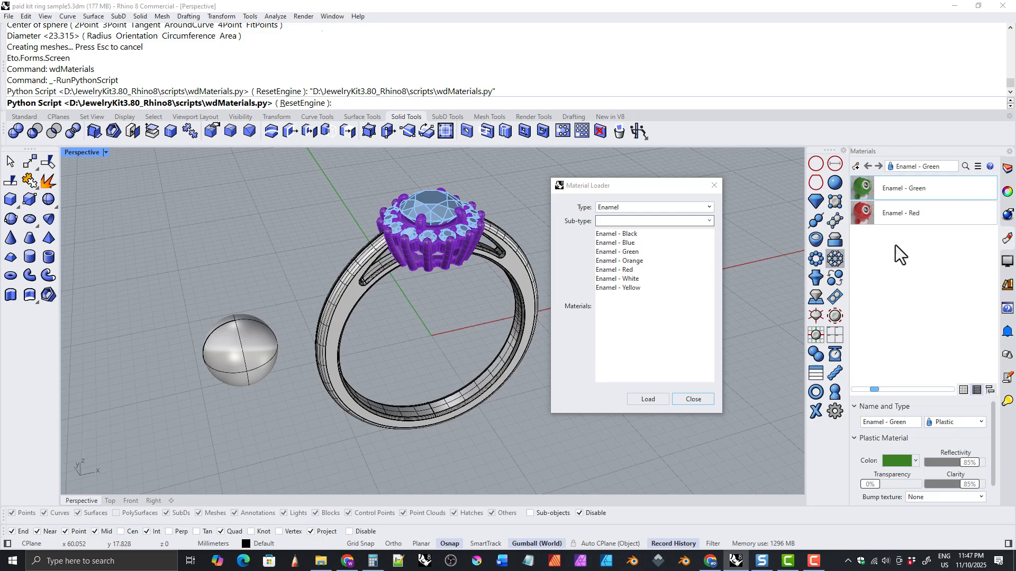
Load the Metal - Polished - Yellow and Metal - Polished - White materials into the model.
left_click(605, 207)
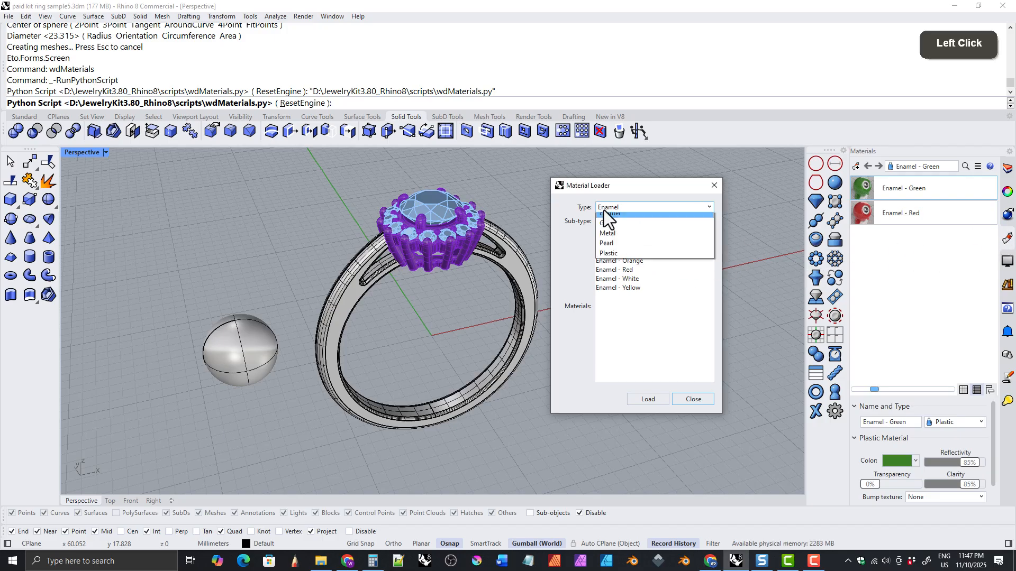
left_click(608, 238)
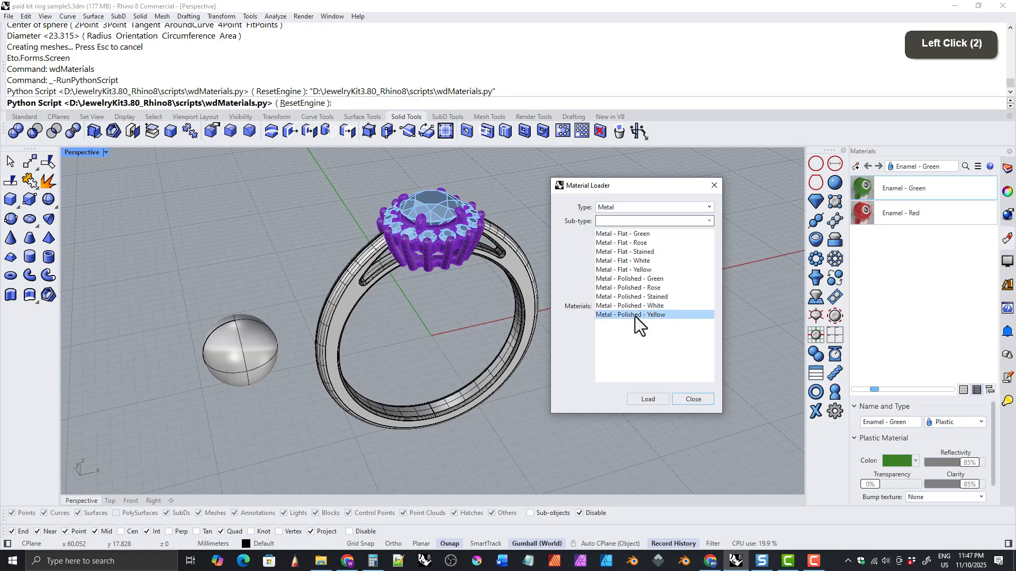
left_click(634, 315)
left_click(622, 306, "ctrl")
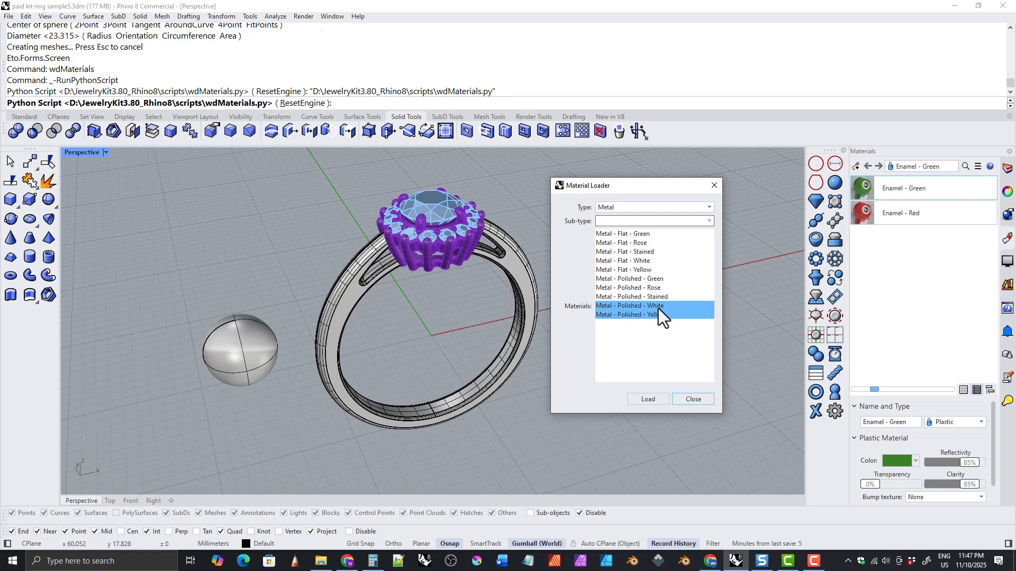
left_click(646, 400)
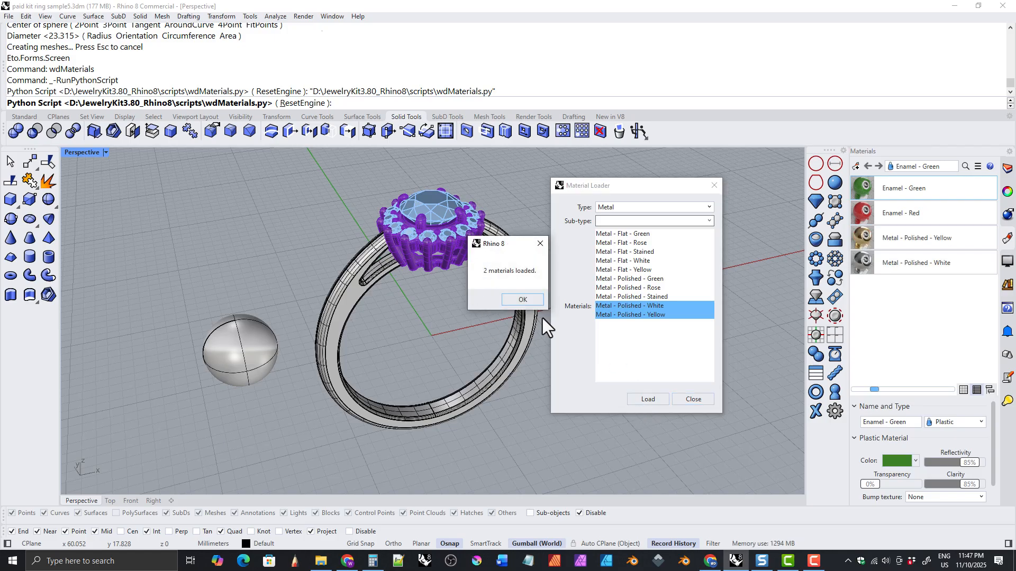
left_click(513, 303)
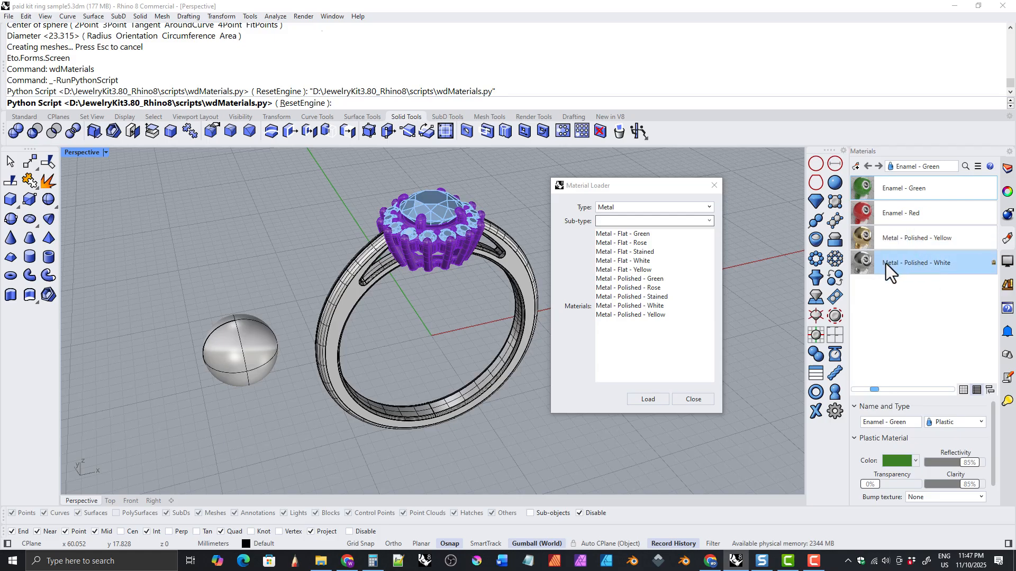
Load the Gem - Opaque - Turquoise 1 material into the model.
left_click(612, 207)
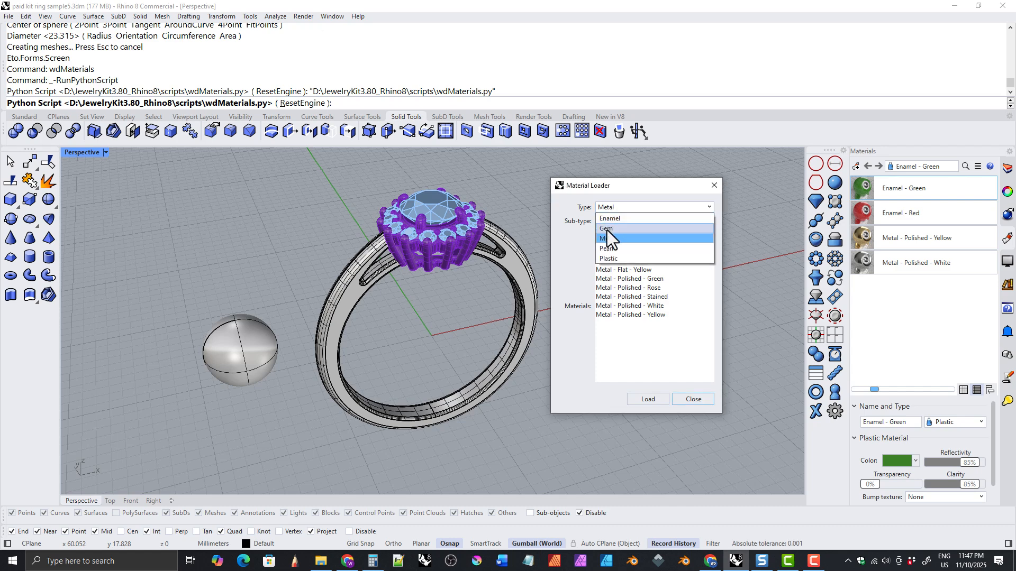
left_click(606, 229)
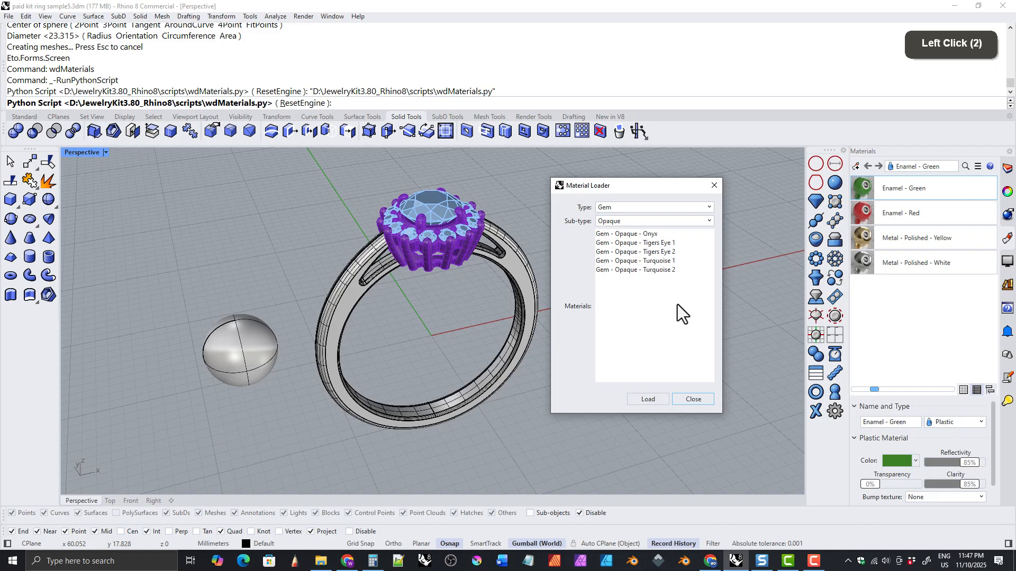
left_click(613, 221)
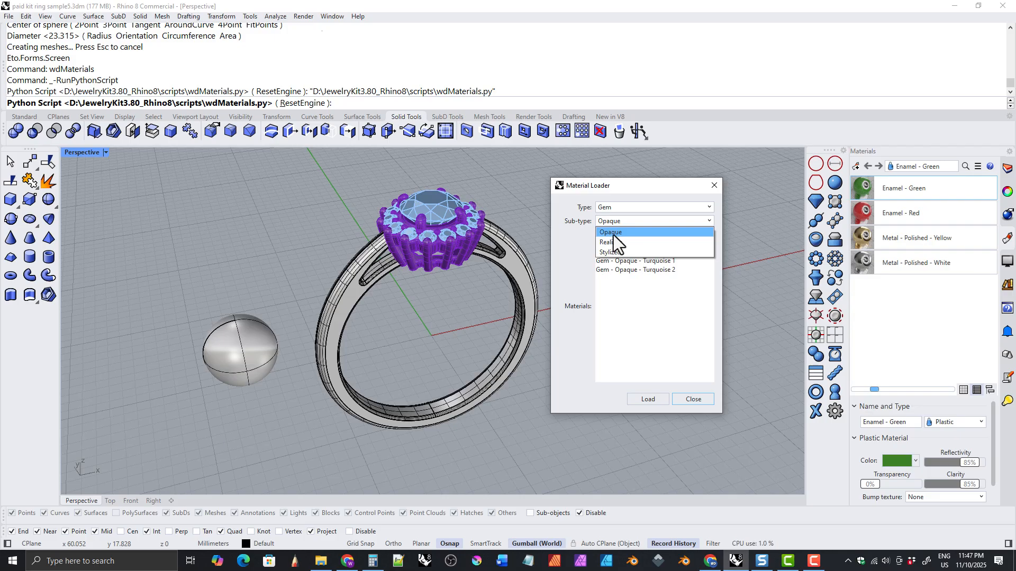
left_click(604, 233)
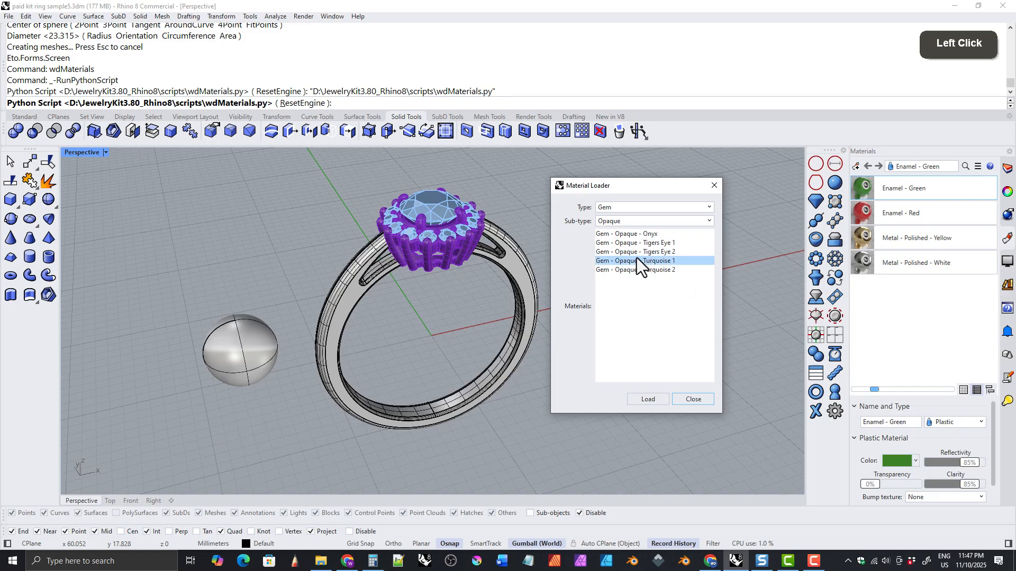
left_click(614, 259)
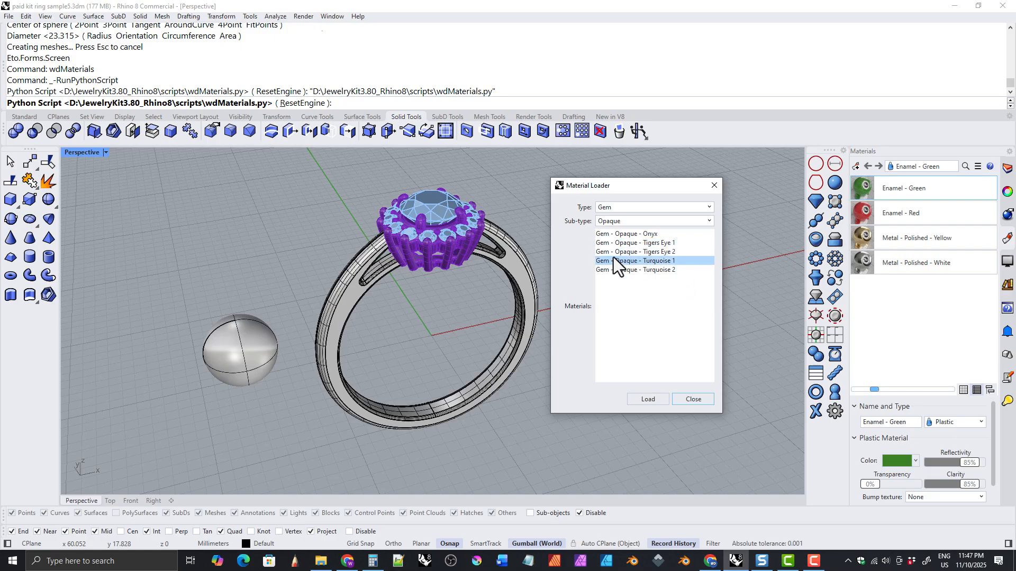
left_click(646, 400)
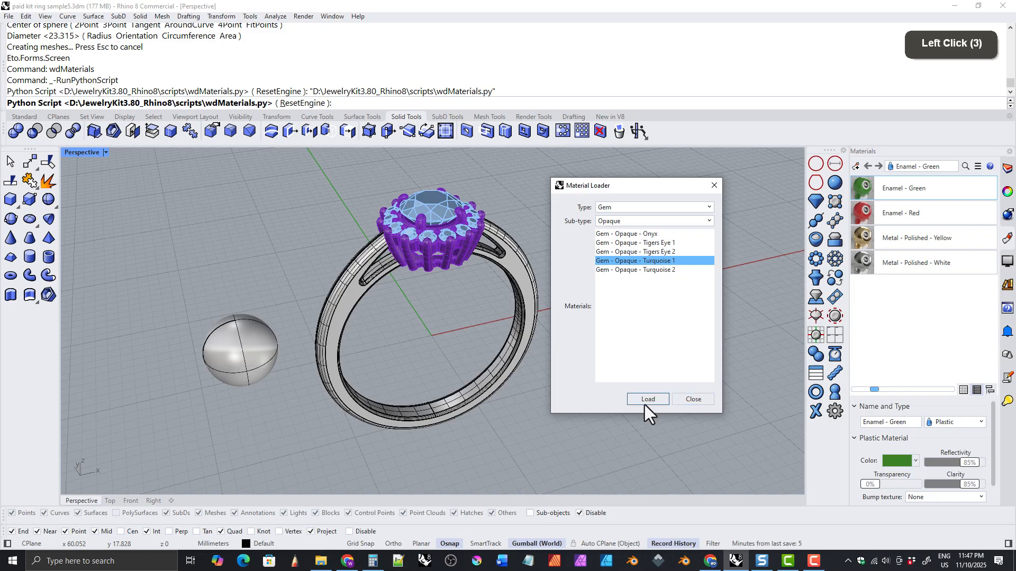
left_click(518, 300)
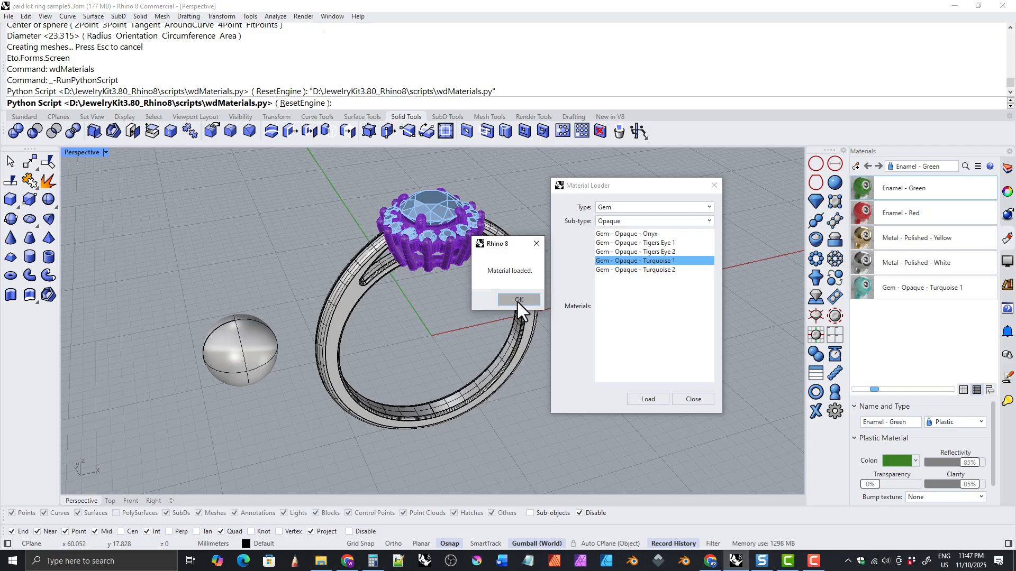
left_click(518, 301)
Load the Gem - Realistic - Diamond and Gem - Realistic - Ruby materials together into the model.
left_click(612, 222)
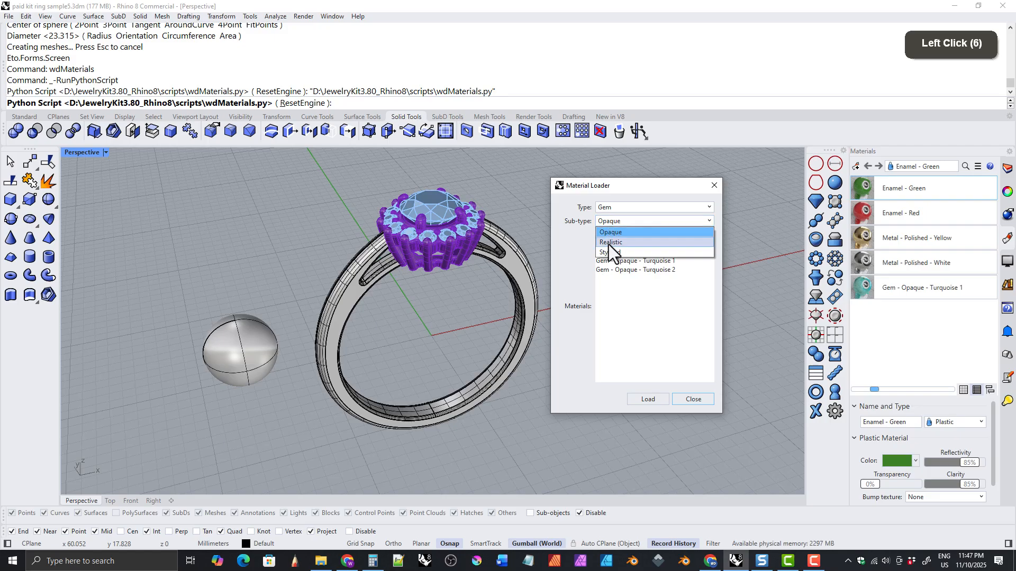
left_click(609, 242)
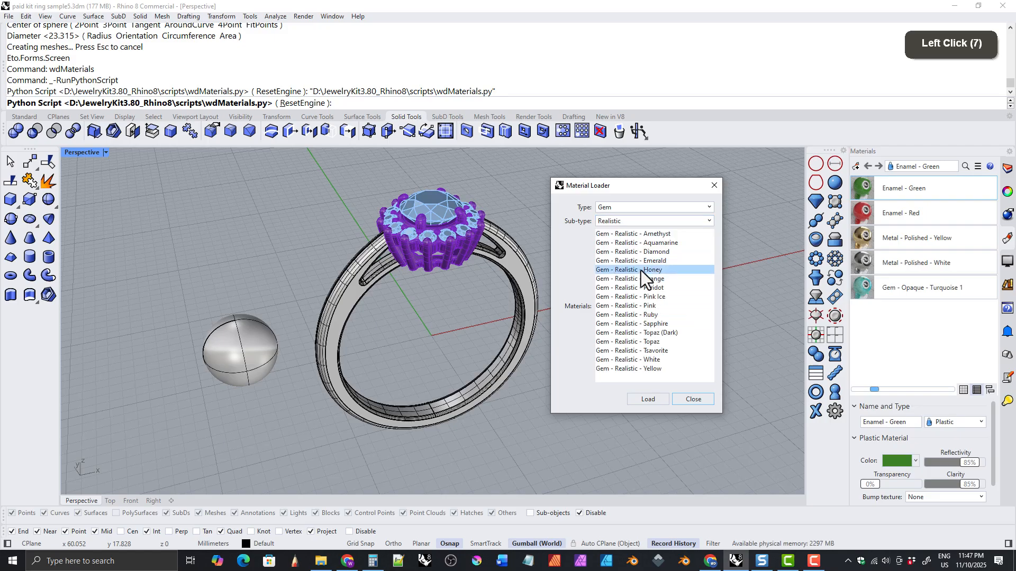
left_click(620, 253)
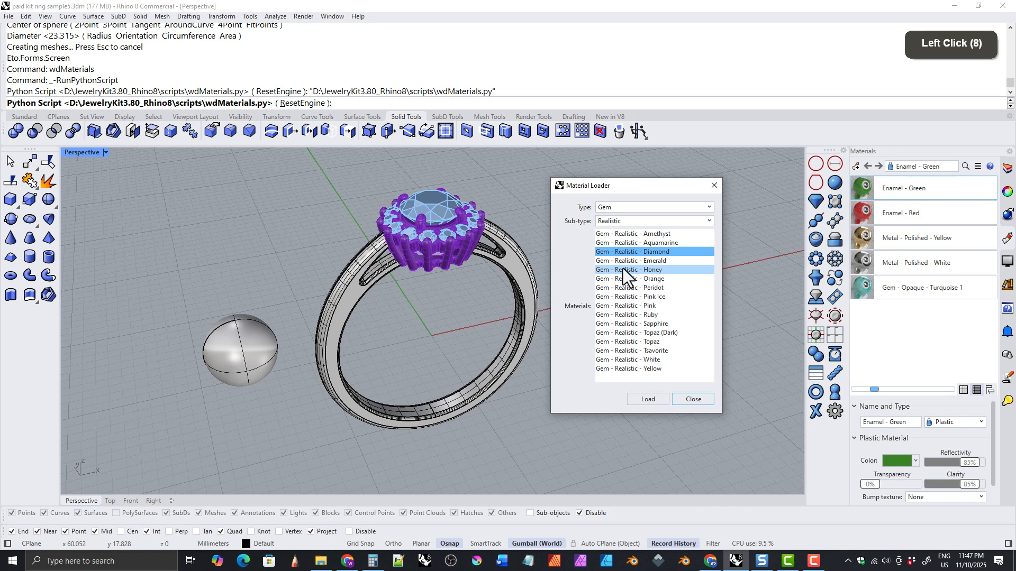
left_click(624, 315, "ctrl")
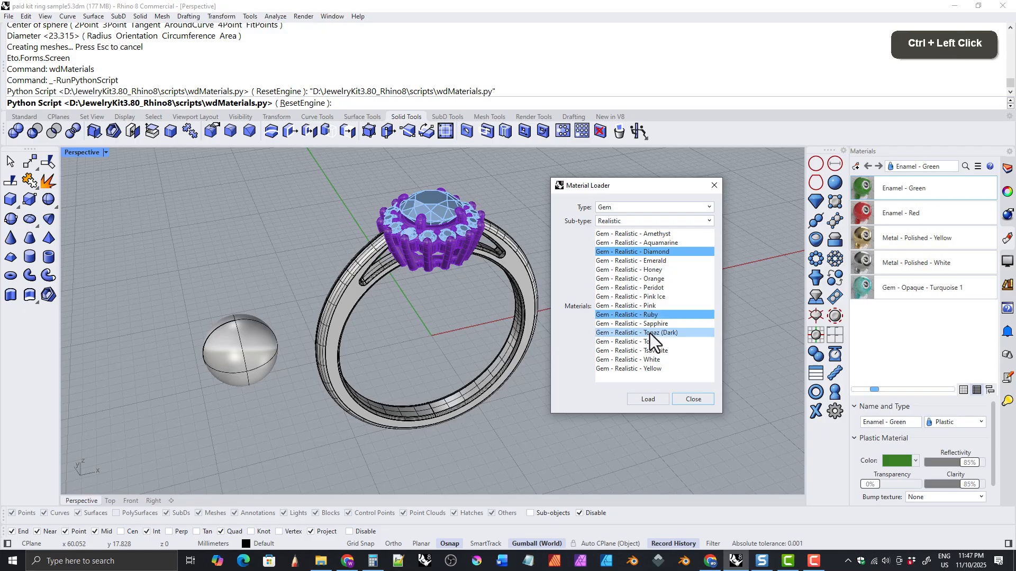
left_click(651, 398)
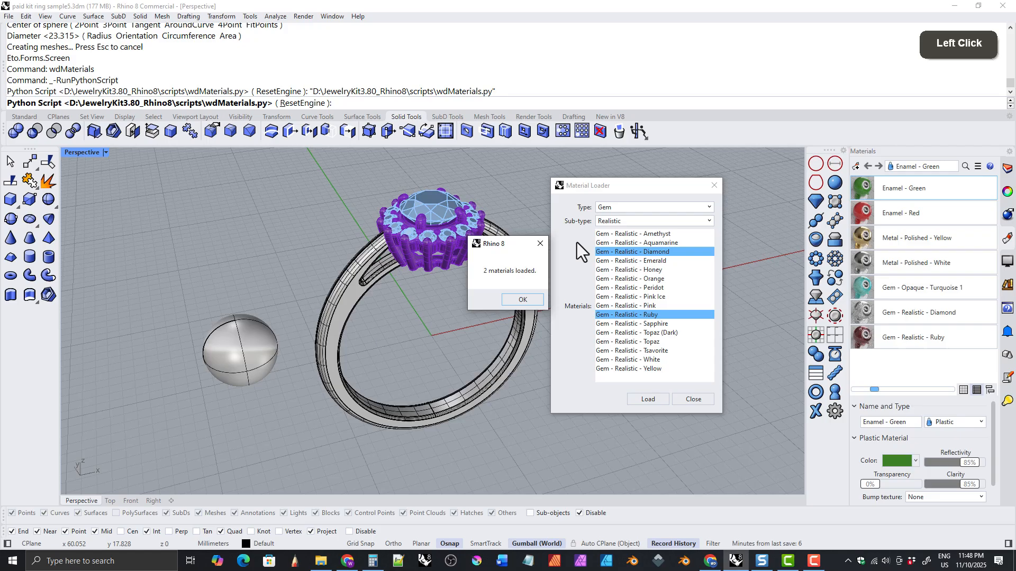
left_click(522, 300)
Load the Gem - Stylized - Diamond and Gem - Stylized - Ruby materials together into the model.
left_click(611, 221)
left_click(608, 252)
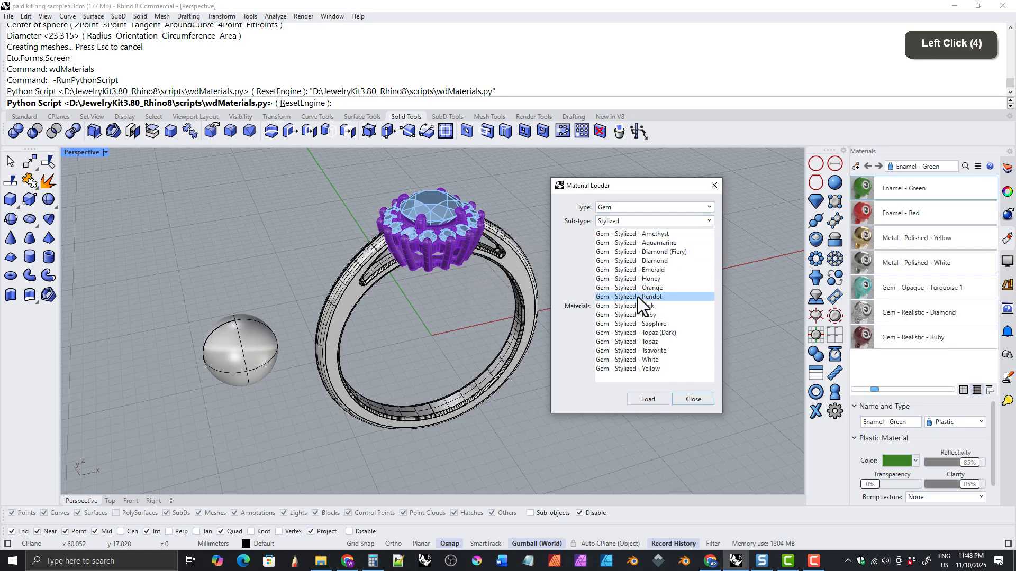
left_click(647, 261)
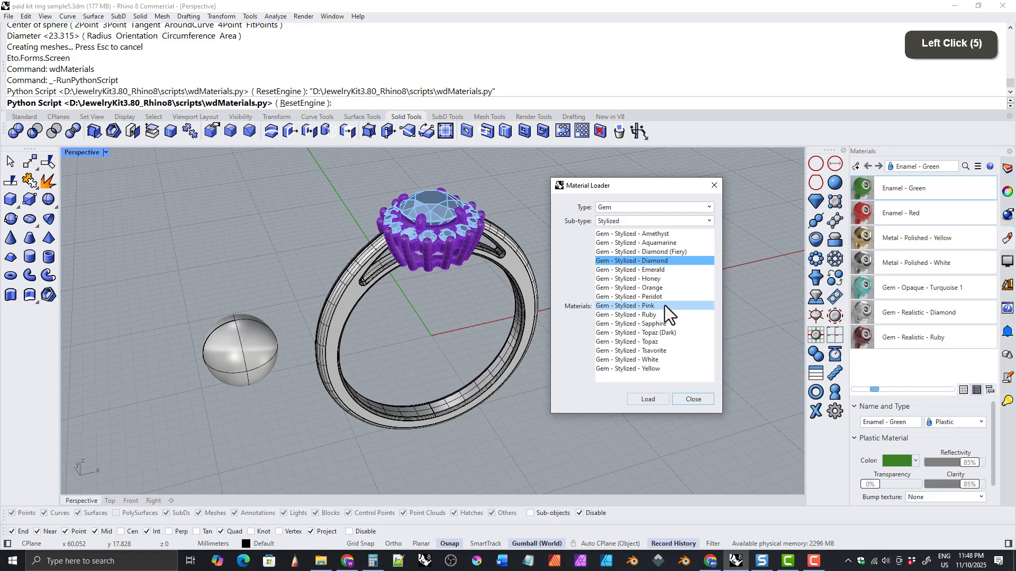
left_click(644, 315, "ctrl")
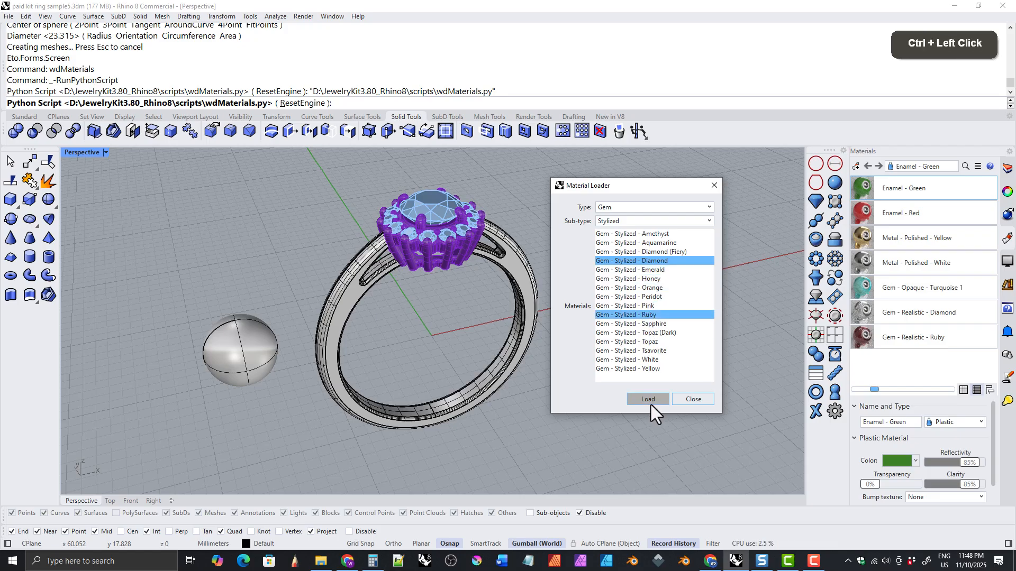
left_click(649, 401)
left_click(522, 305)
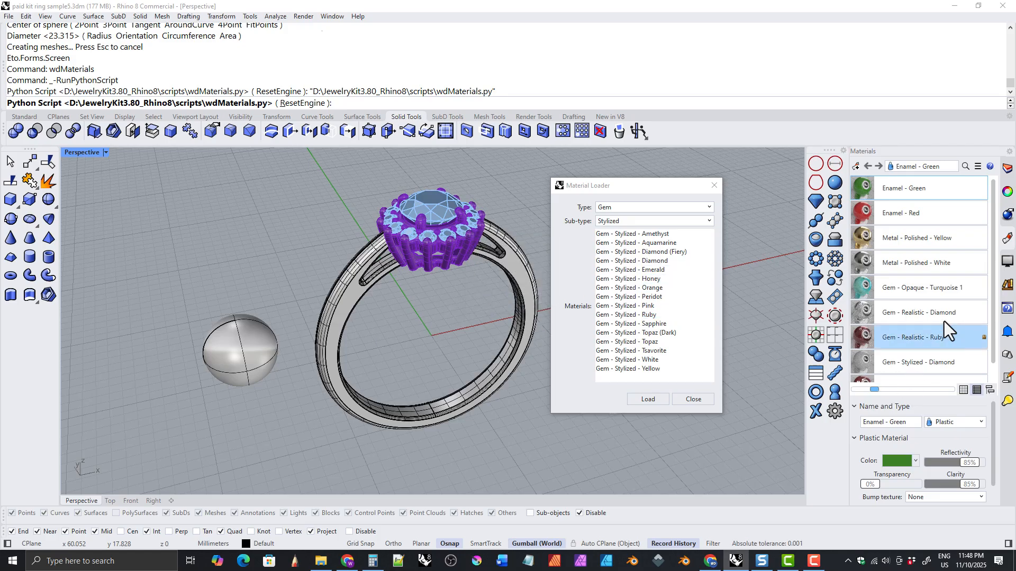
Review the model's loaded gem materials as thumbnails, and return them to the list display.
left_click_drag(993, 334, 990, 312)
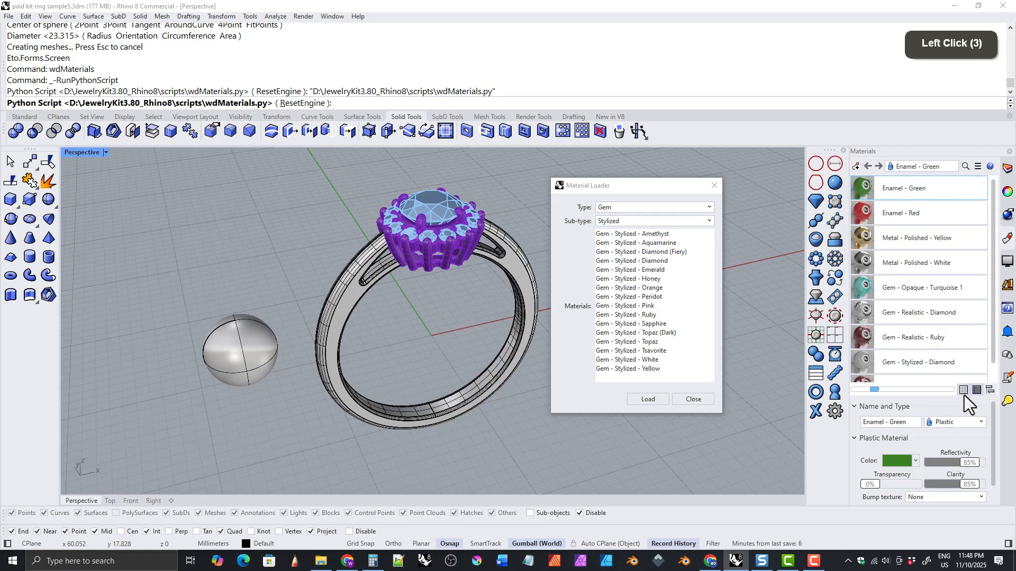
left_click(903, 320)
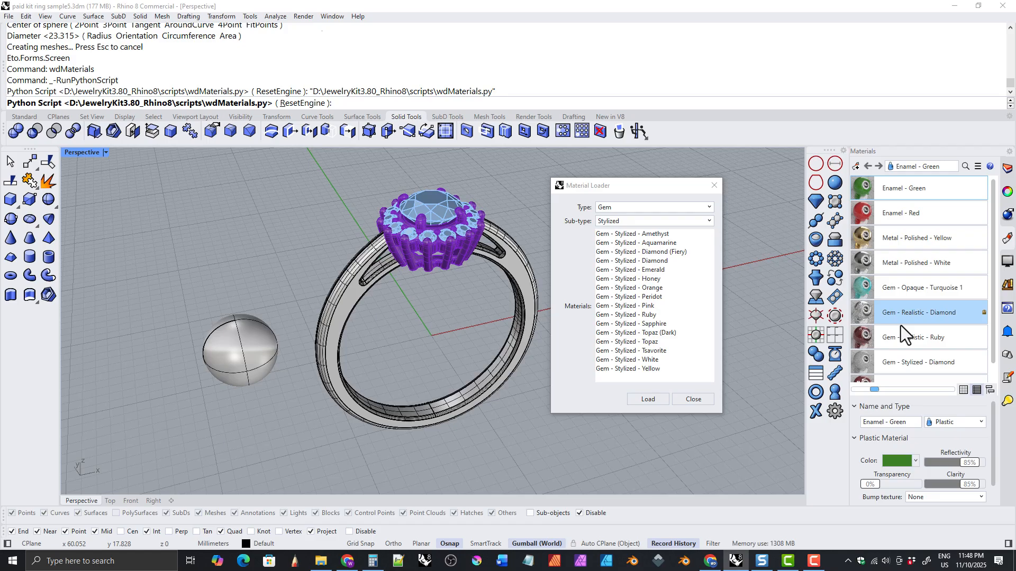
left_click(965, 391)
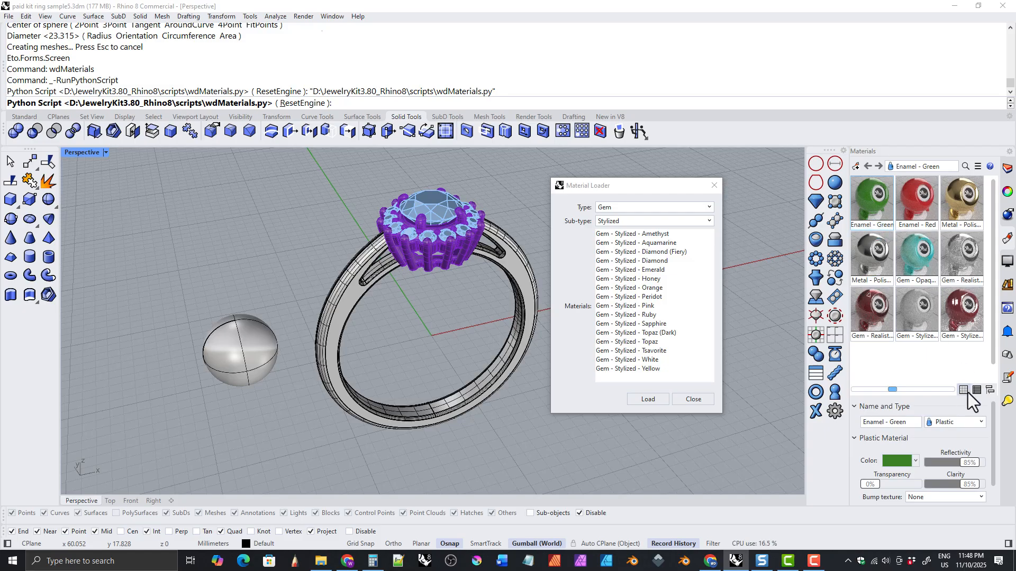
left_click(977, 390)
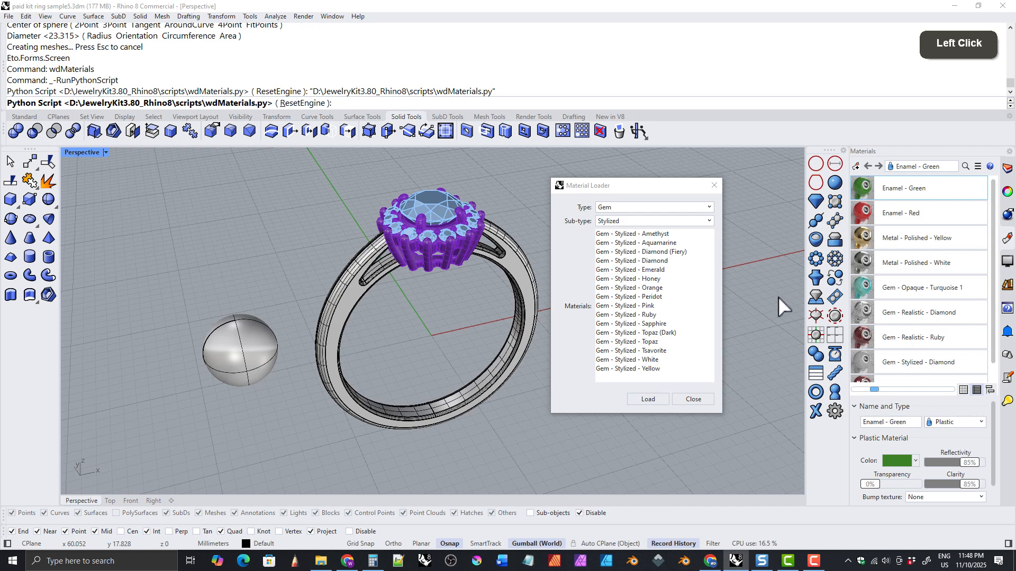
Load the Pearl - White material and show it at the end of the model's material list.
left_click(609, 210)
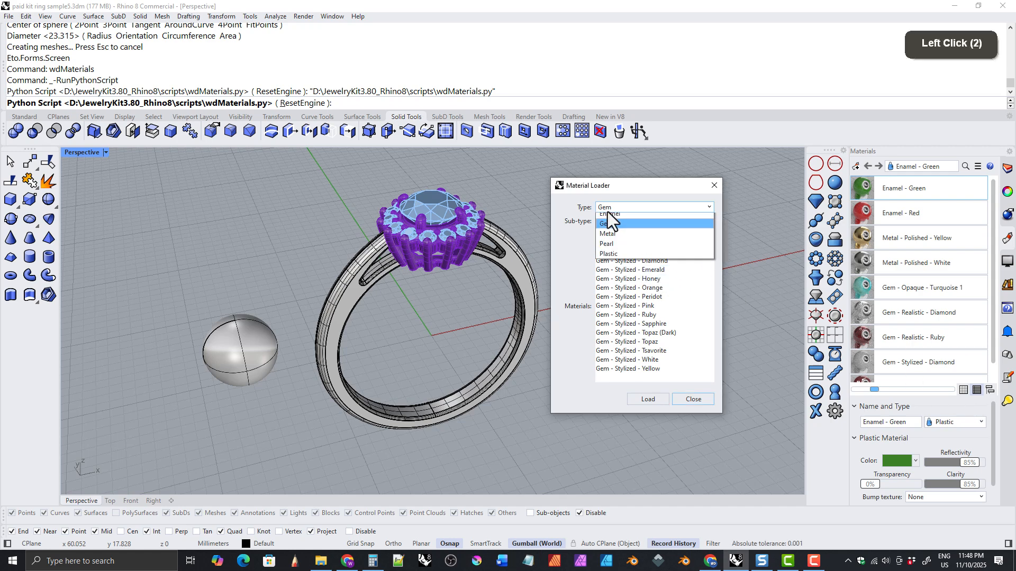
left_click(608, 248)
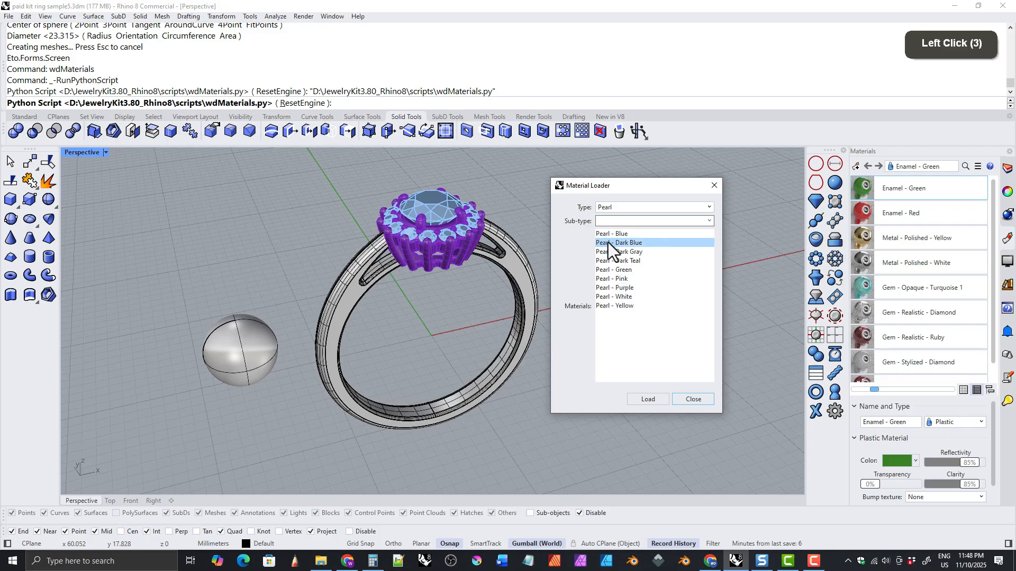
left_click(611, 298)
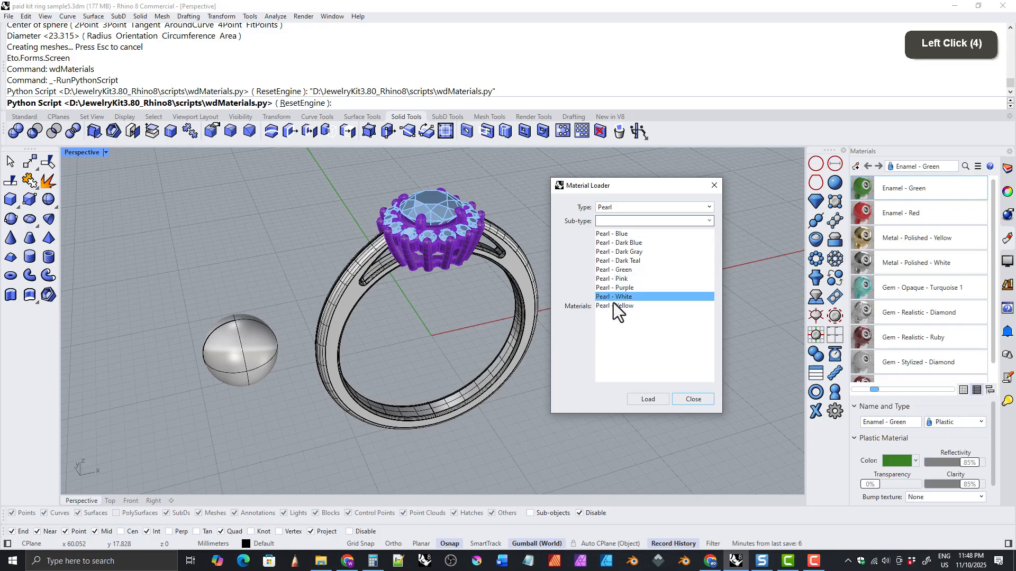
left_click(647, 401)
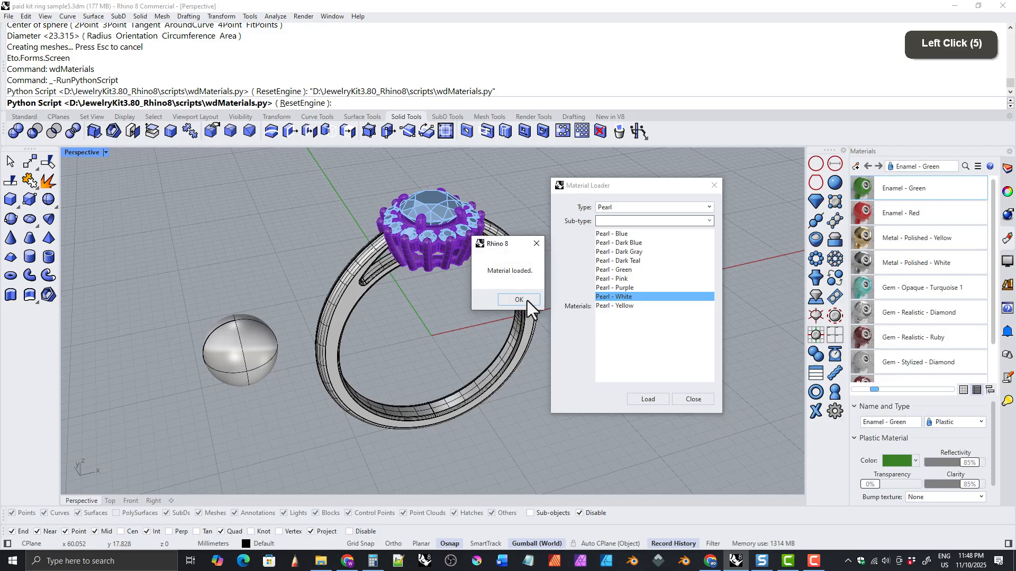
left_click(510, 301)
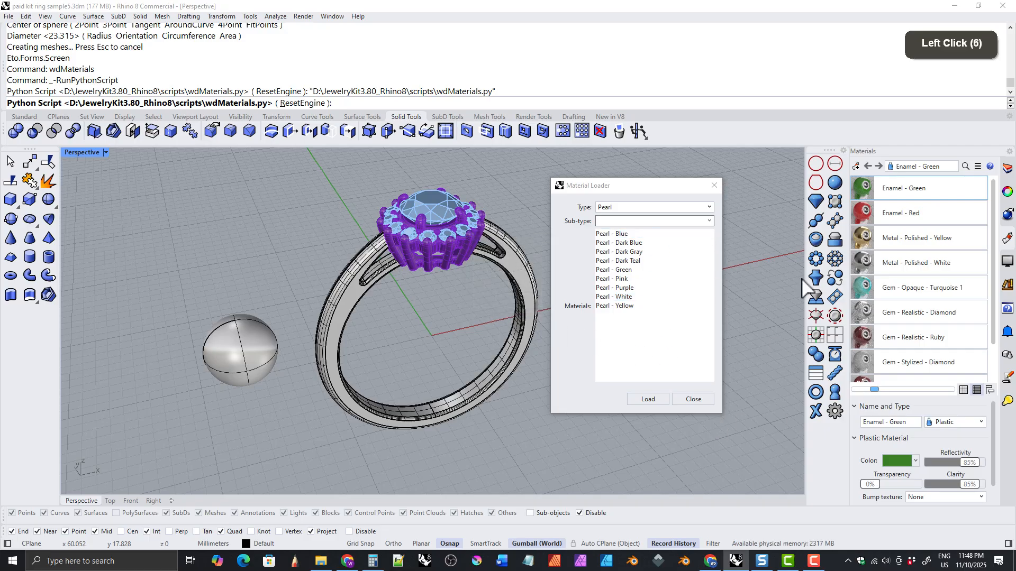
left_click_drag(993, 336, 993, 376)
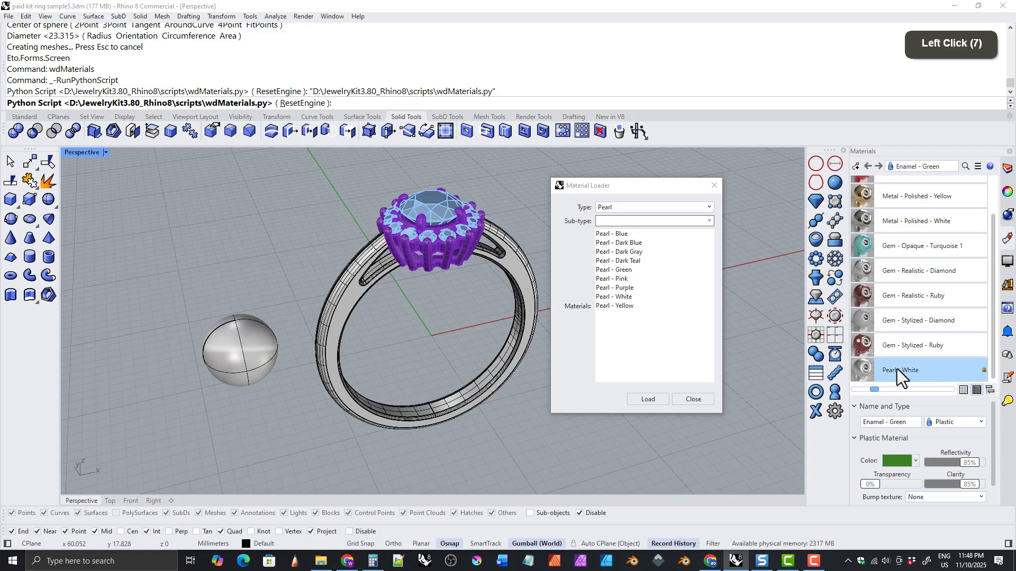
Browse the Gem and Metal sub-types of the Plastic materials and load Plastic - Gem - Sapphire into the model.
left_click(603, 208)
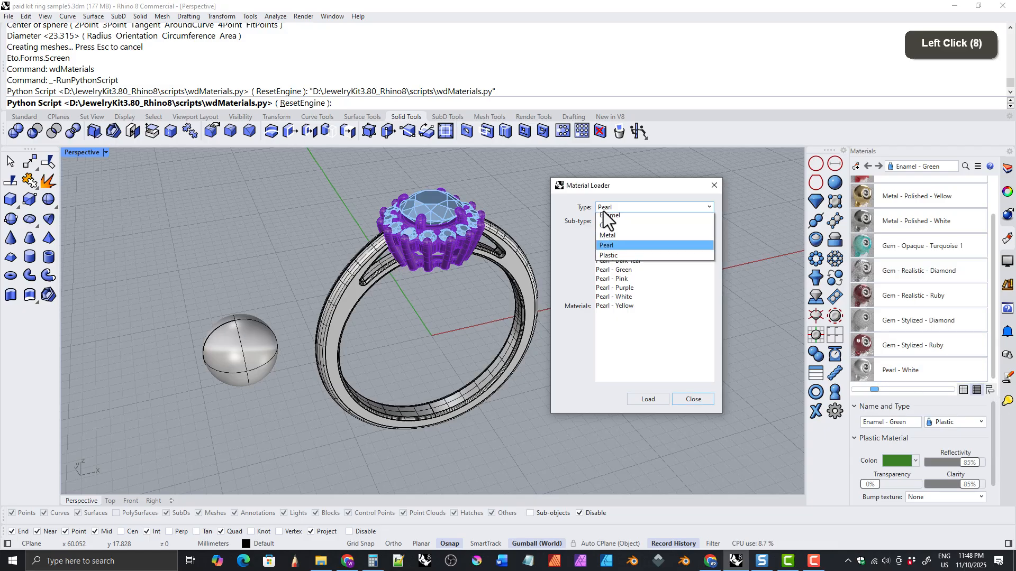
left_click(607, 259)
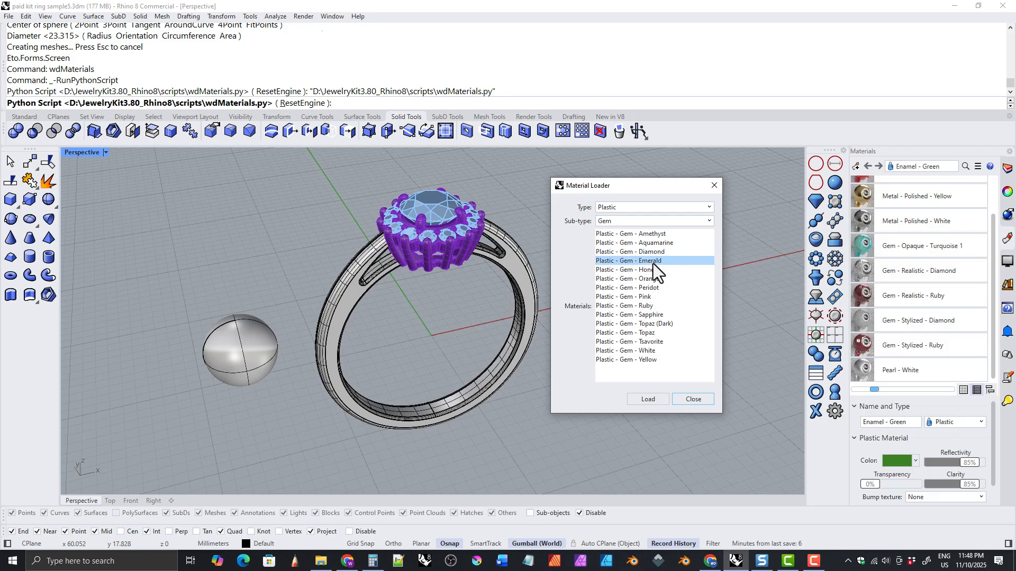
left_click(605, 223)
left_click(602, 243)
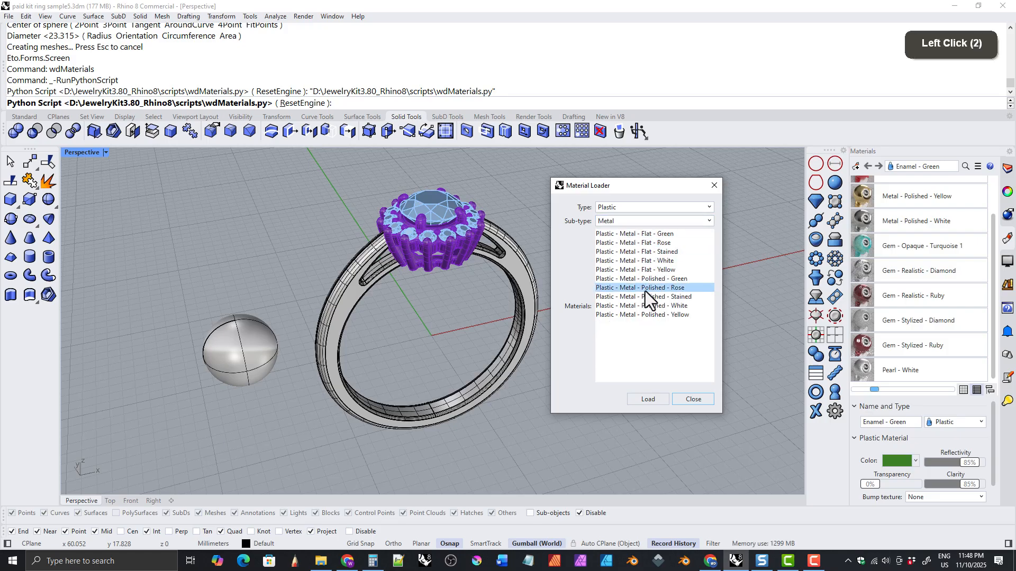
left_click(607, 223)
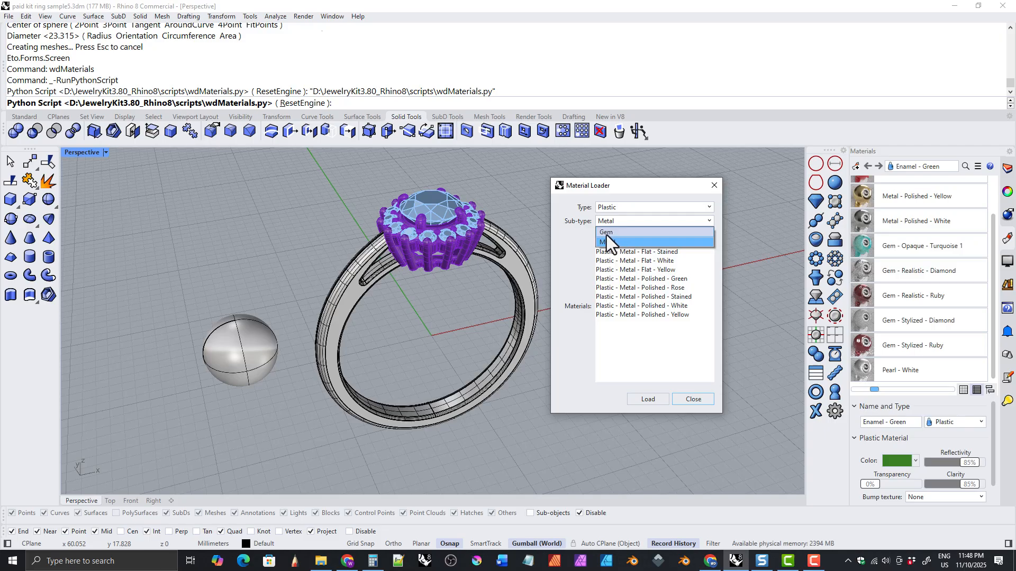
left_click(605, 233)
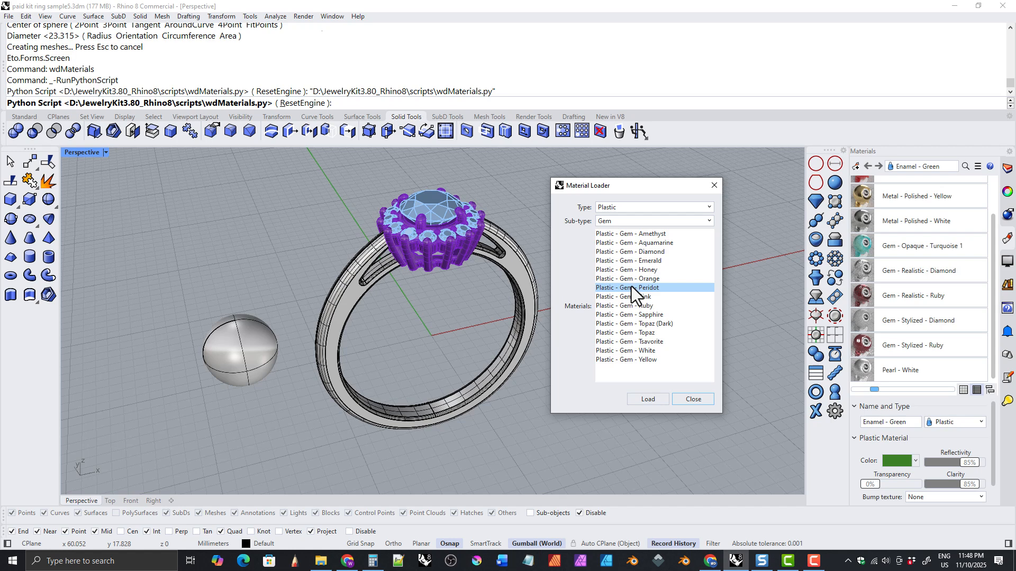
left_click(627, 315)
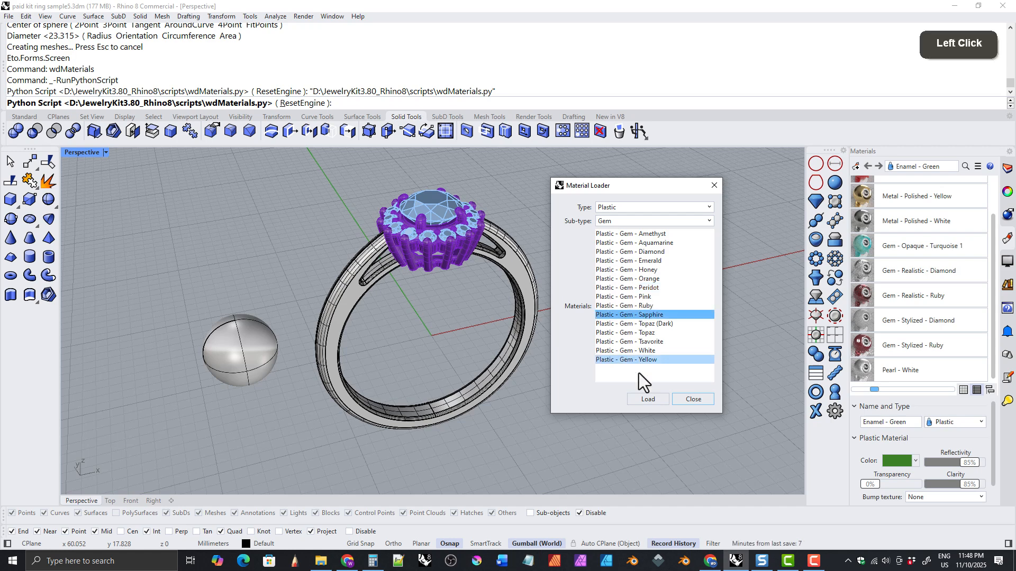
left_click(643, 400)
left_click(516, 300)
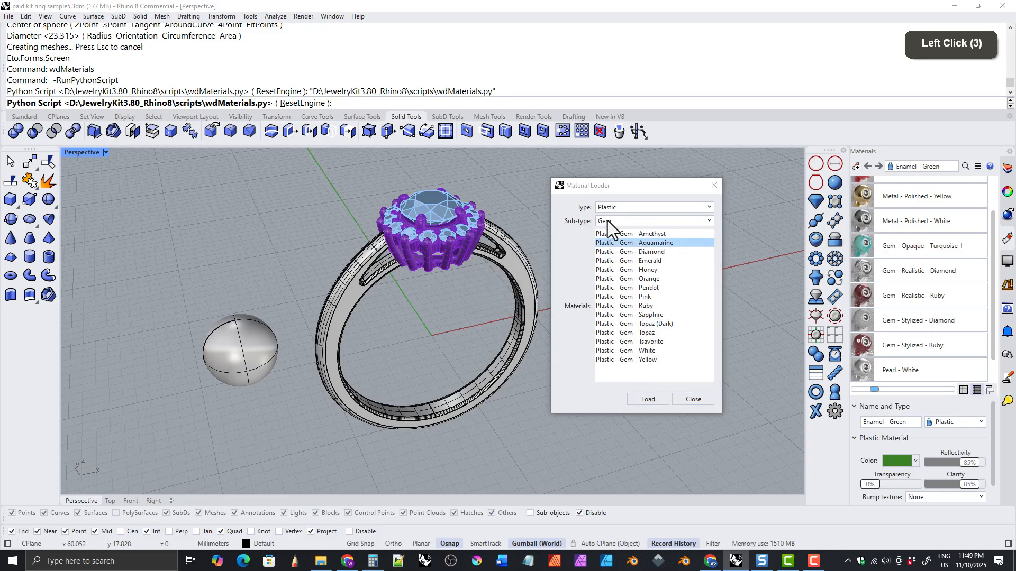
Load Plastic - Metal - Polished - Yellow from the Plastic type's Metal sub-type into the model, and close the Material Loader.
left_click(608, 221)
left_click(608, 248)
left_click(634, 306)
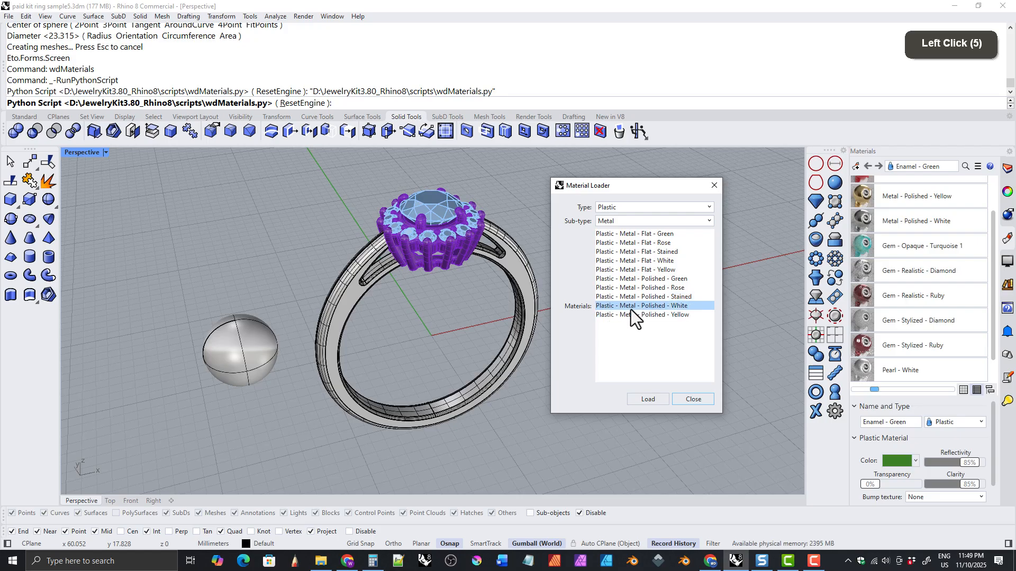
left_click(627, 315)
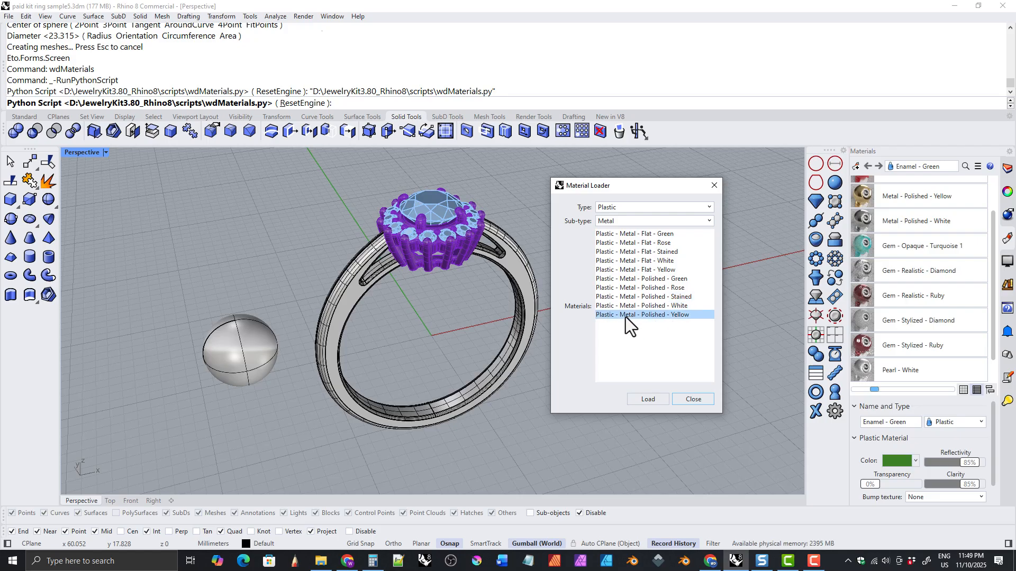
left_click(624, 307)
left_click(633, 316)
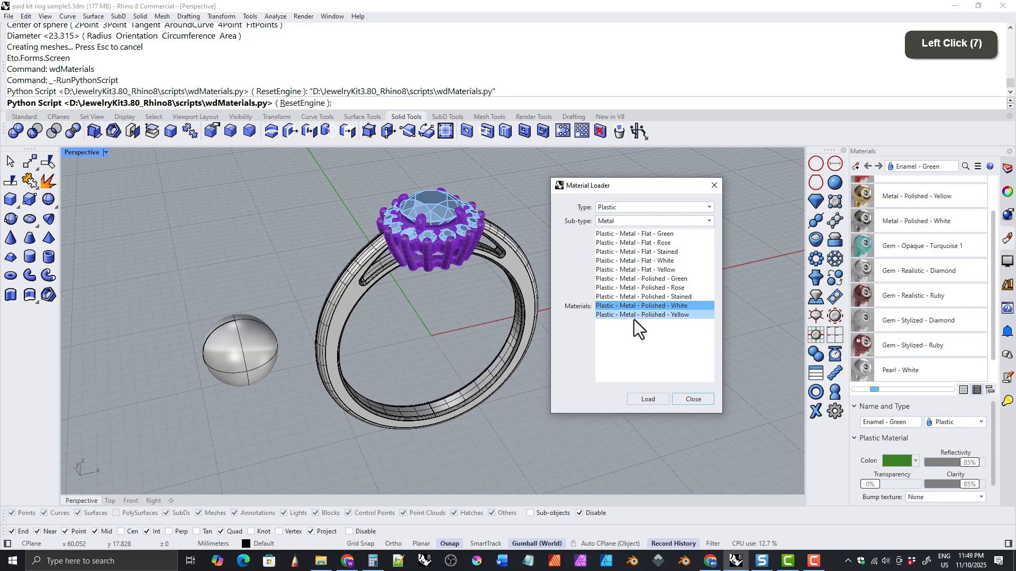
left_click(651, 403)
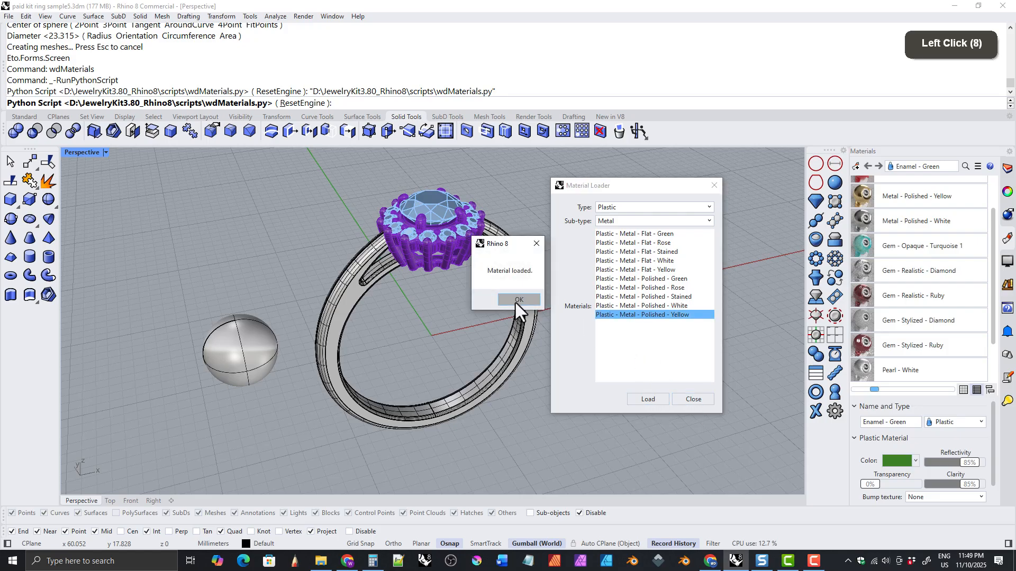
left_click(516, 300)
left_click(704, 398)
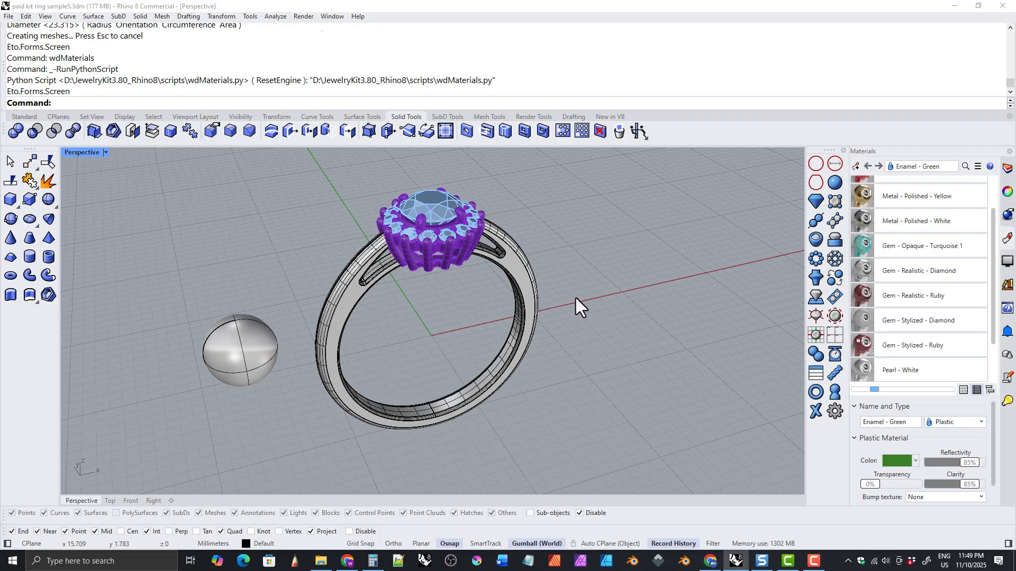
Set the Perspective viewport's display mode to Rendered and view the ring and sphere from above.
left_click_drag(993, 236, 991, 201)
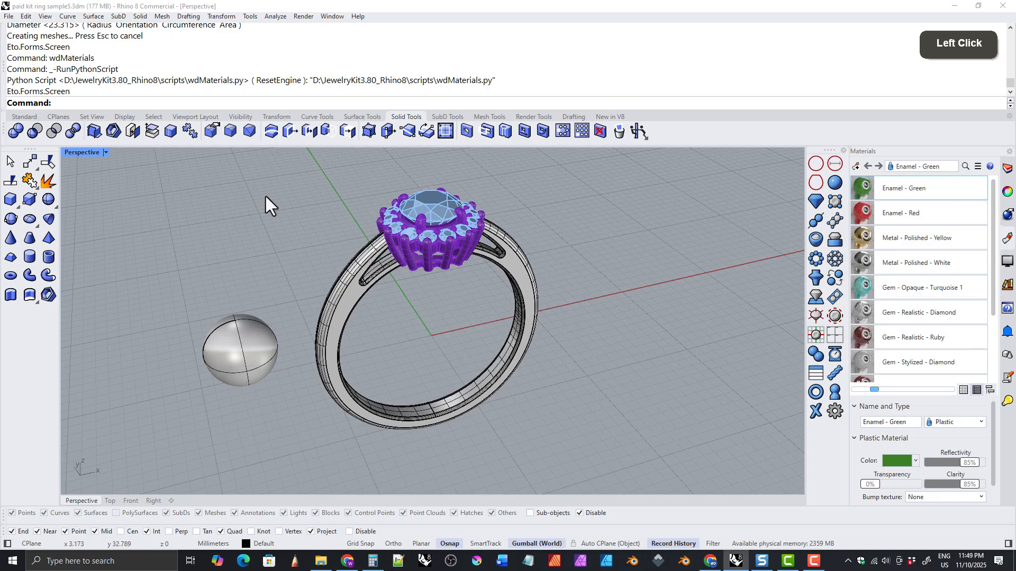
left_click(106, 153)
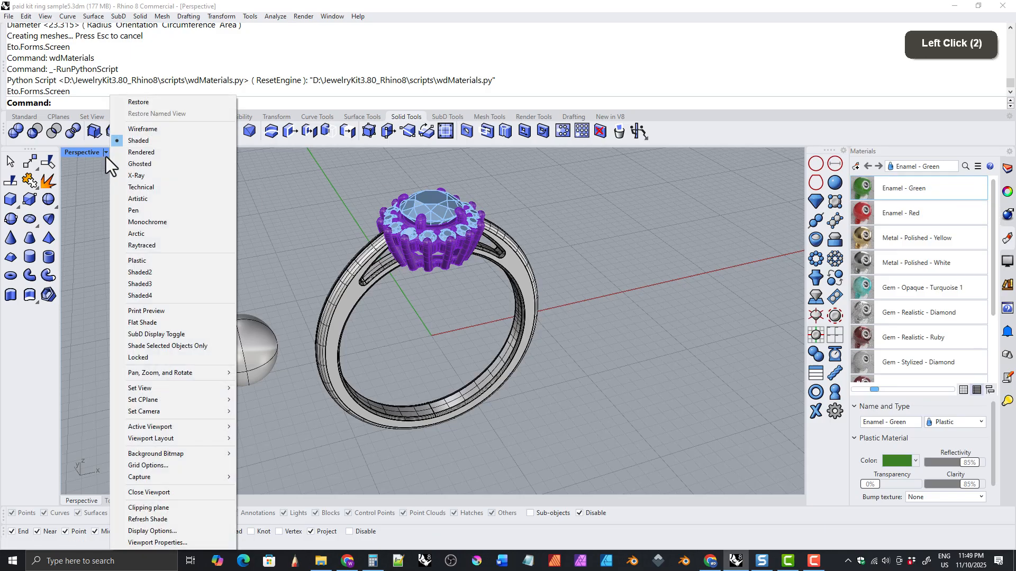
left_click(151, 154)
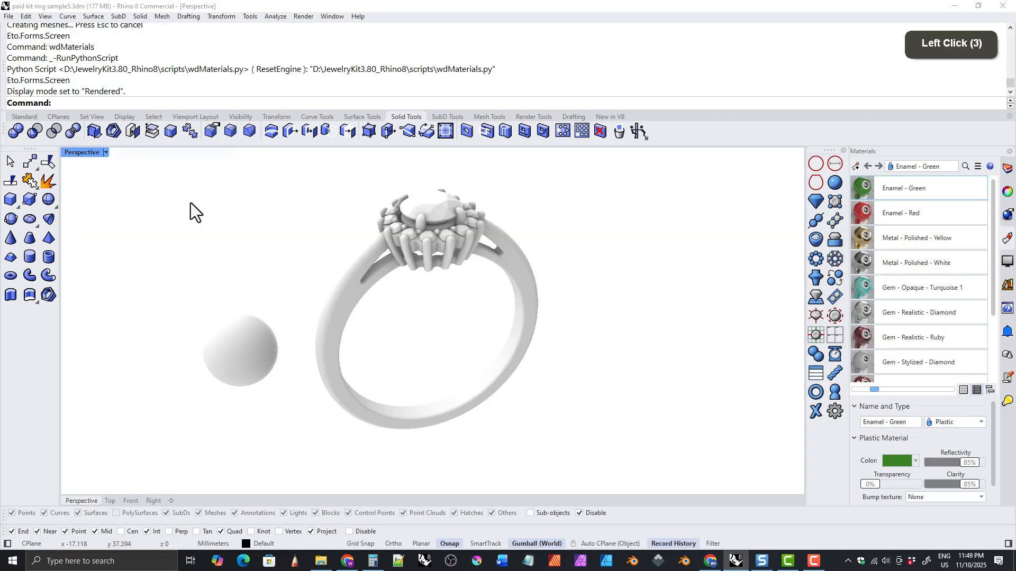
right_click_drag(304, 255, 433, 291)
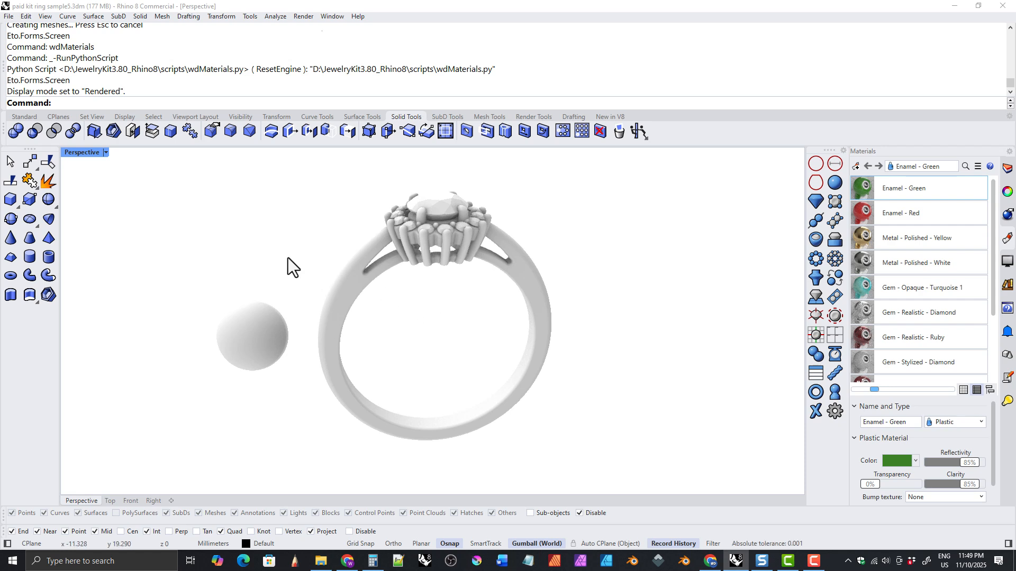
left_click(105, 153)
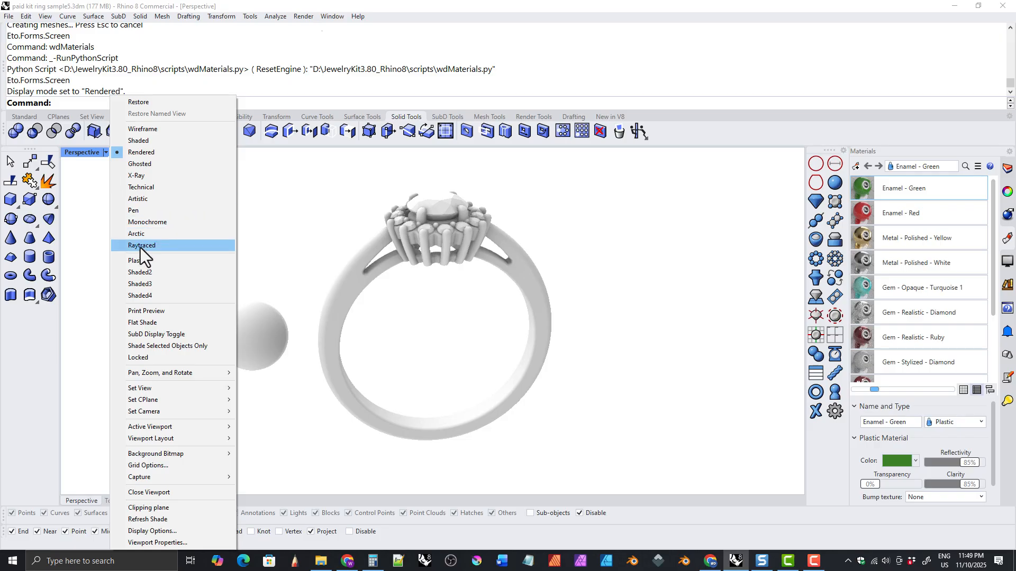
left_click(312, 220)
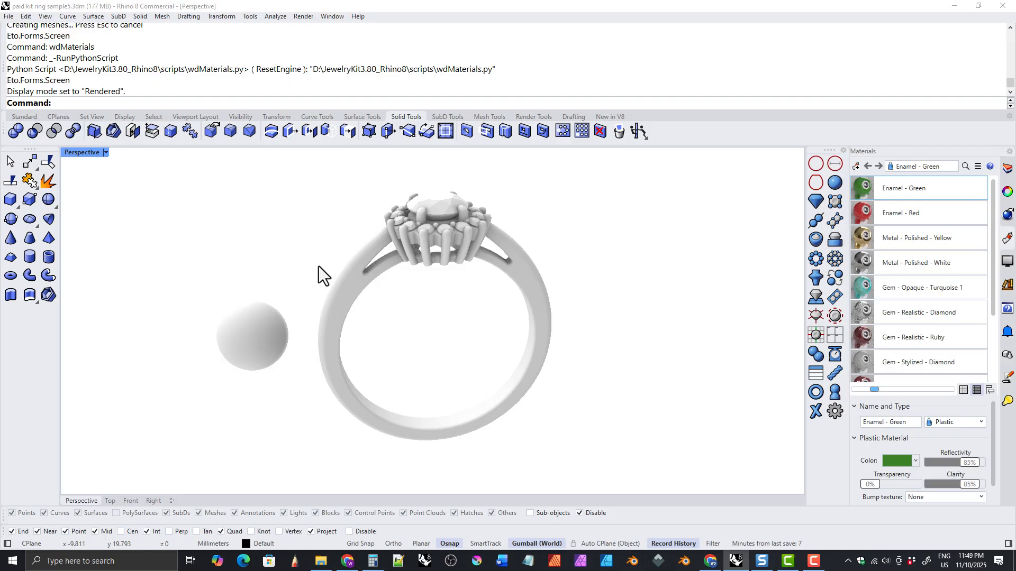
right_click_drag(403, 235, 368, 286)
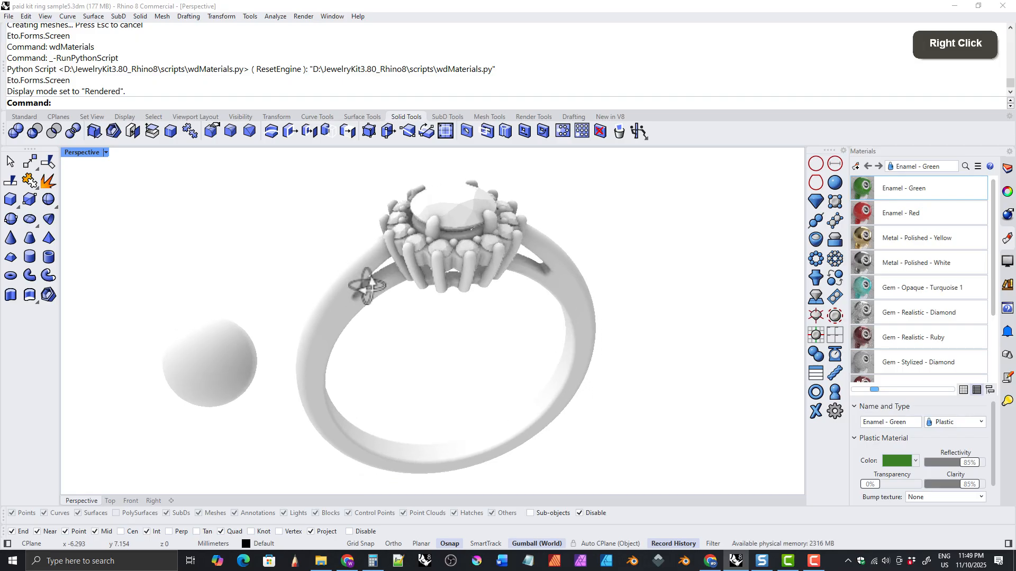
Apply the Enamel - Green material to the sphere beside the ring and replace it with Enamel - Red.
left_click(869, 182)
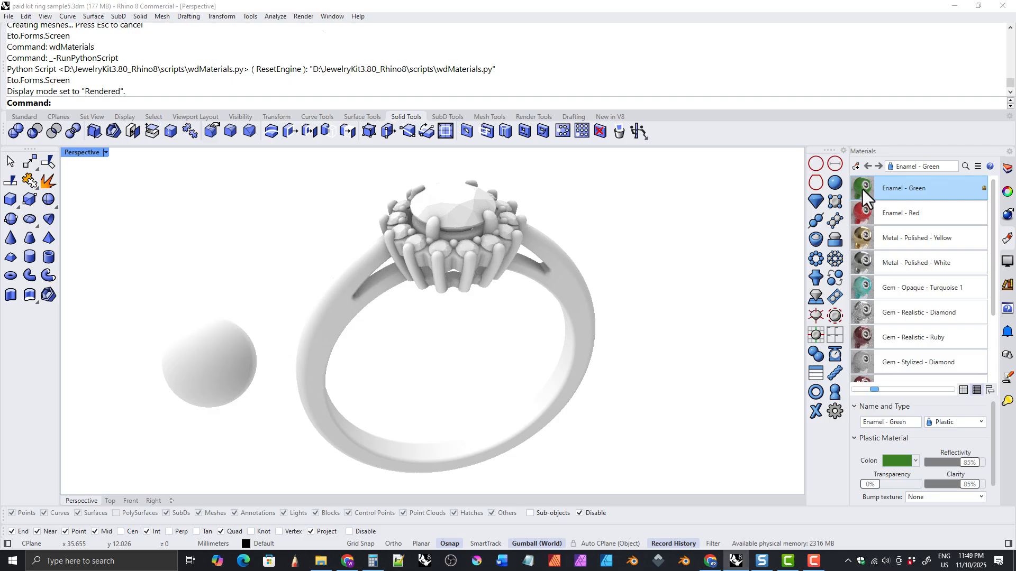
left_click_drag(863, 190, 242, 319)
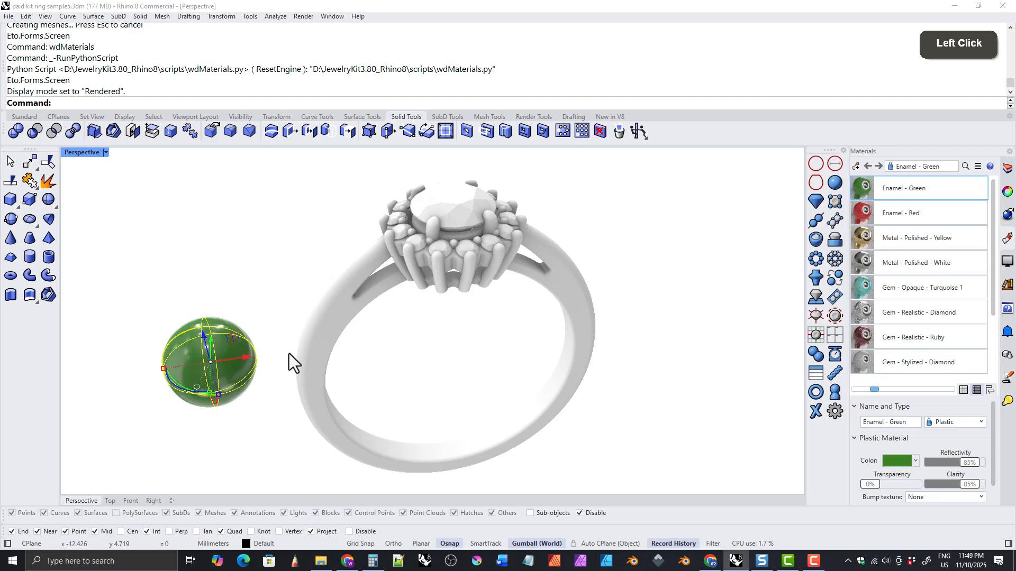
left_click(300, 363)
right_click_drag(281, 375, 408, 359, "shift")
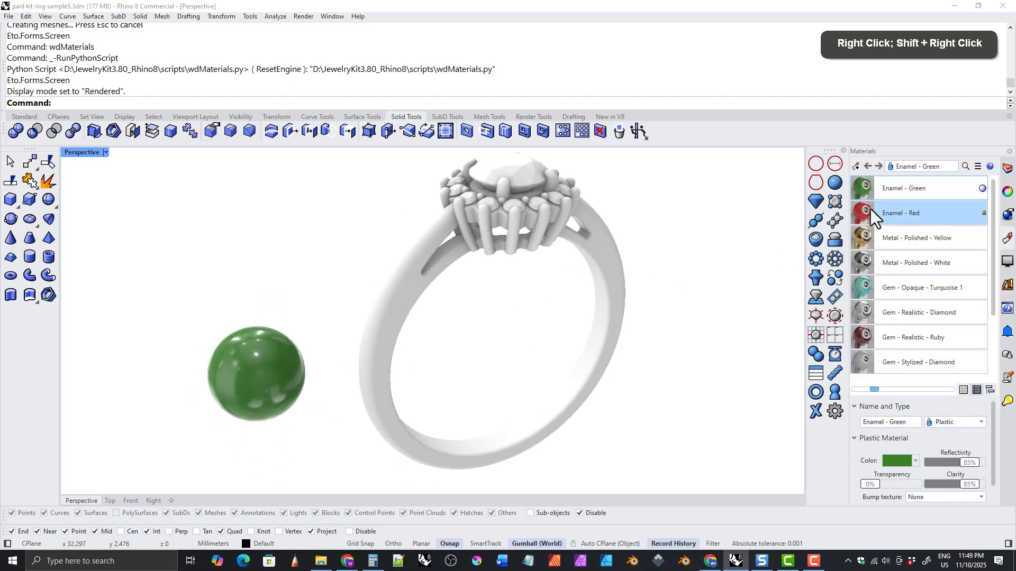
left_click_drag(870, 213, 256, 364)
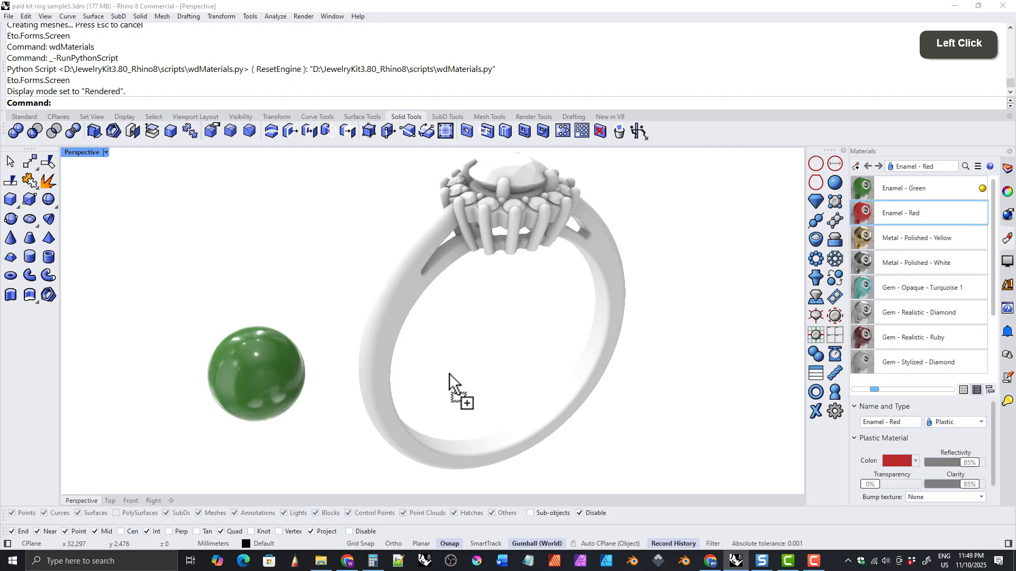
right_click_drag(422, 368, 324, 376)
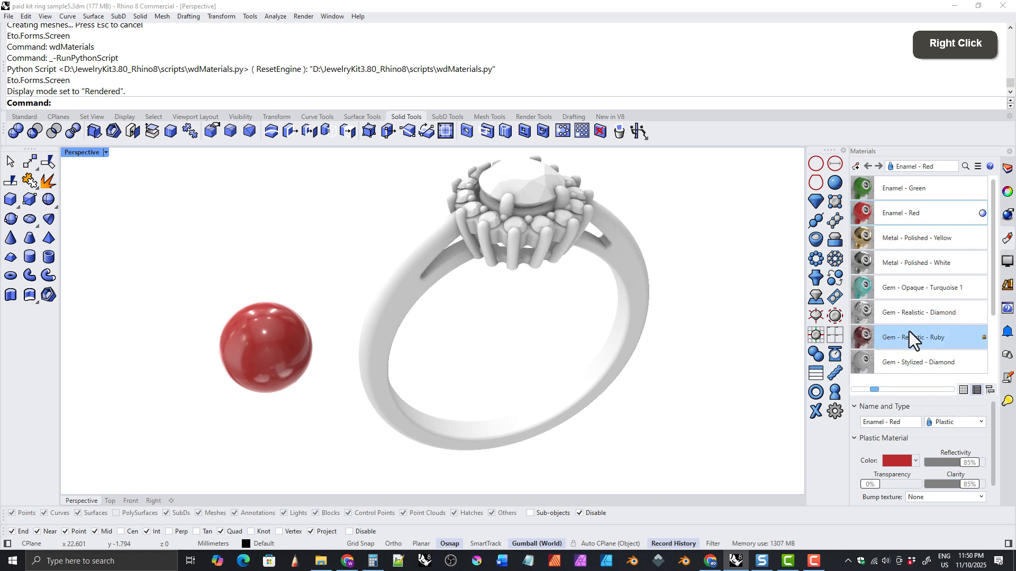
Examine the pearl and plastic materials at the end of the material list, both as thumbnails and as a list.
left_click_drag(992, 318, 986, 356)
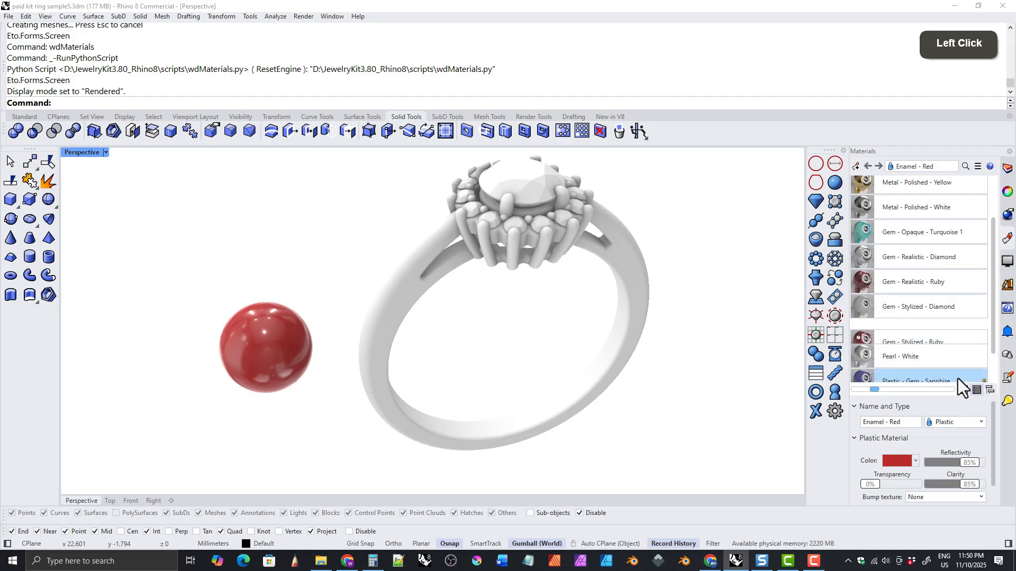
left_click(963, 390)
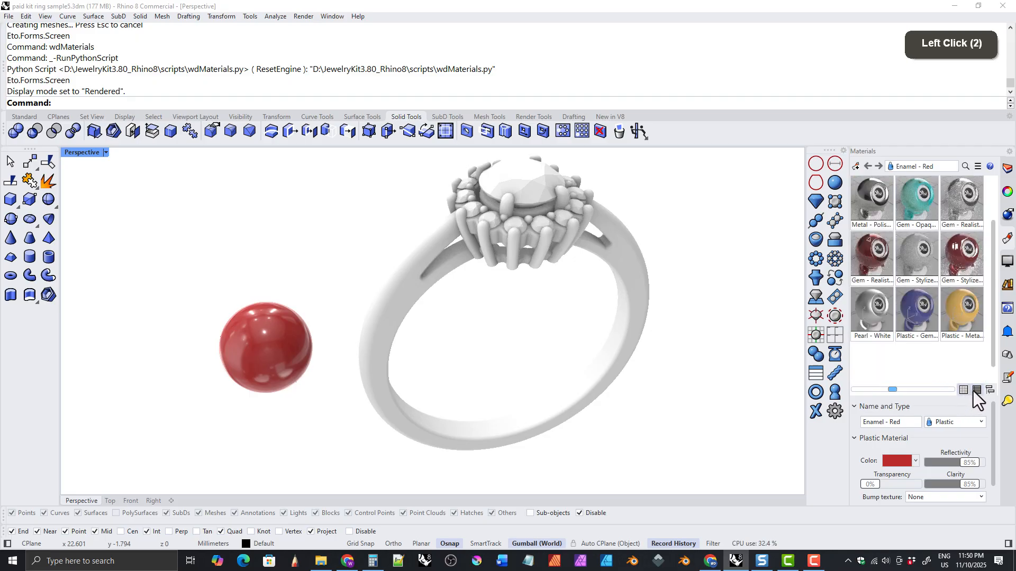
left_click(976, 390)
left_click(994, 348)
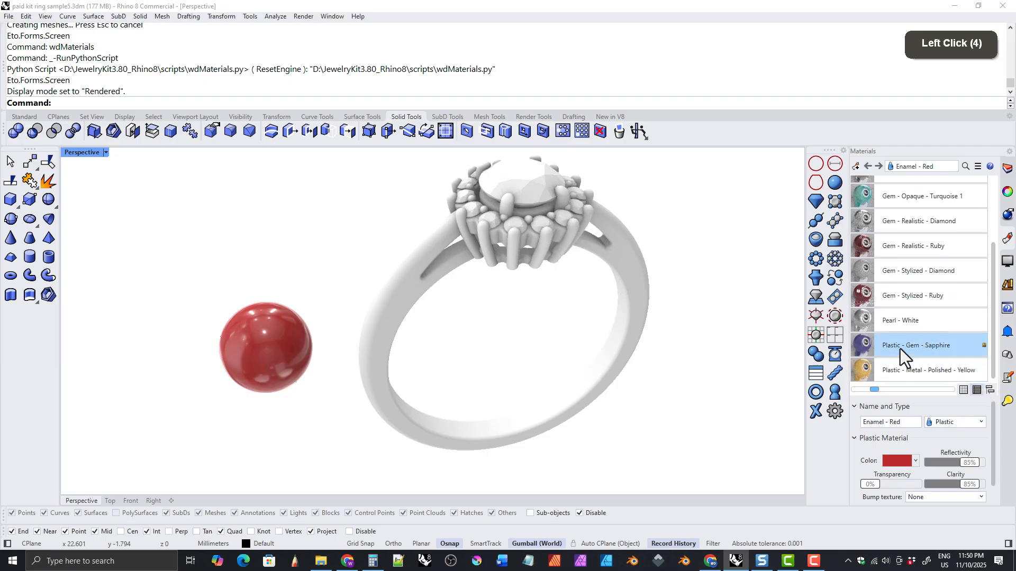
left_click(903, 313)
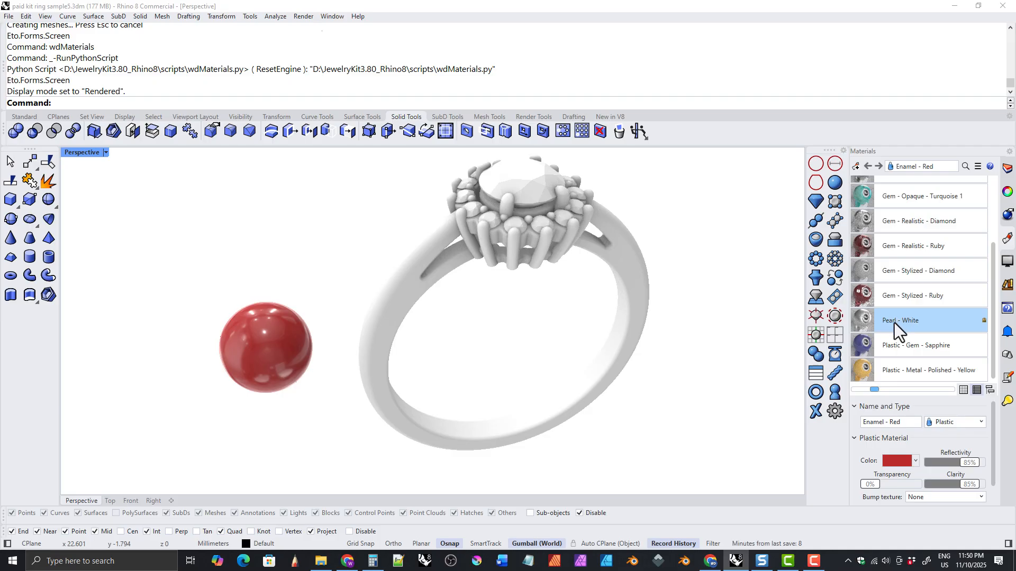
left_click(888, 341)
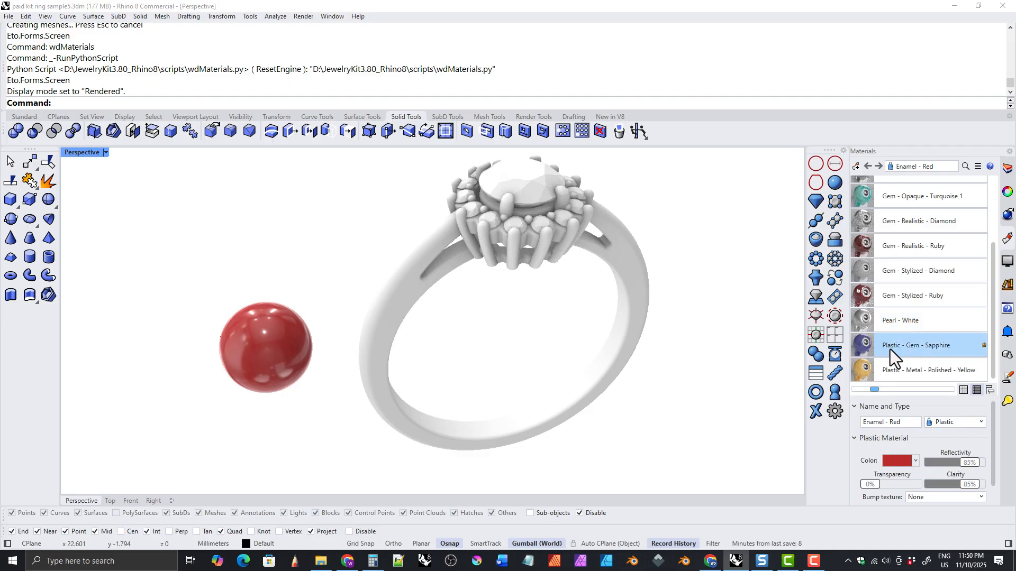
left_click(893, 371)
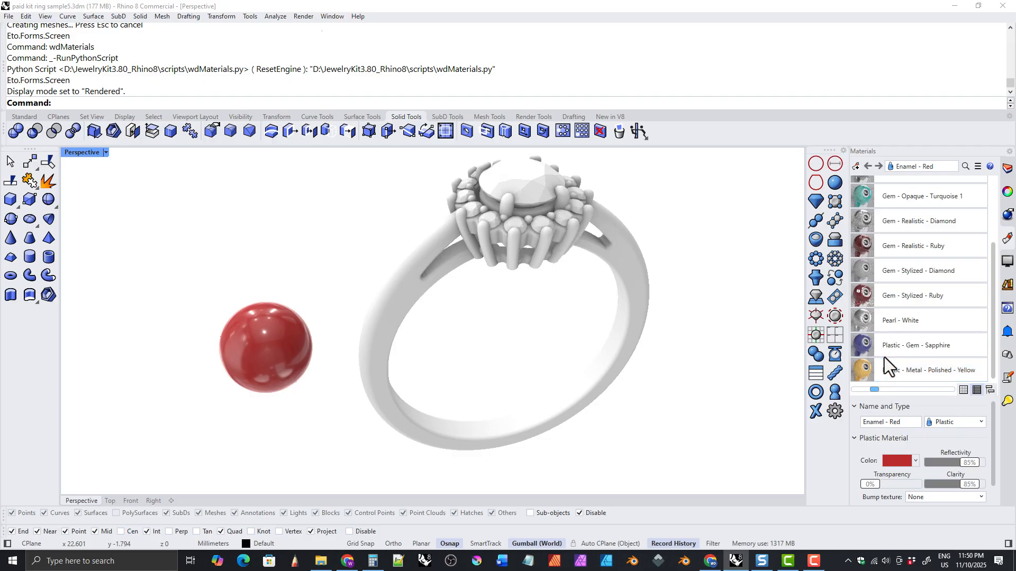
left_click(884, 354)
Apply the Pearl - White material to the sphere and inspect its finish from another angle.
left_click(885, 322)
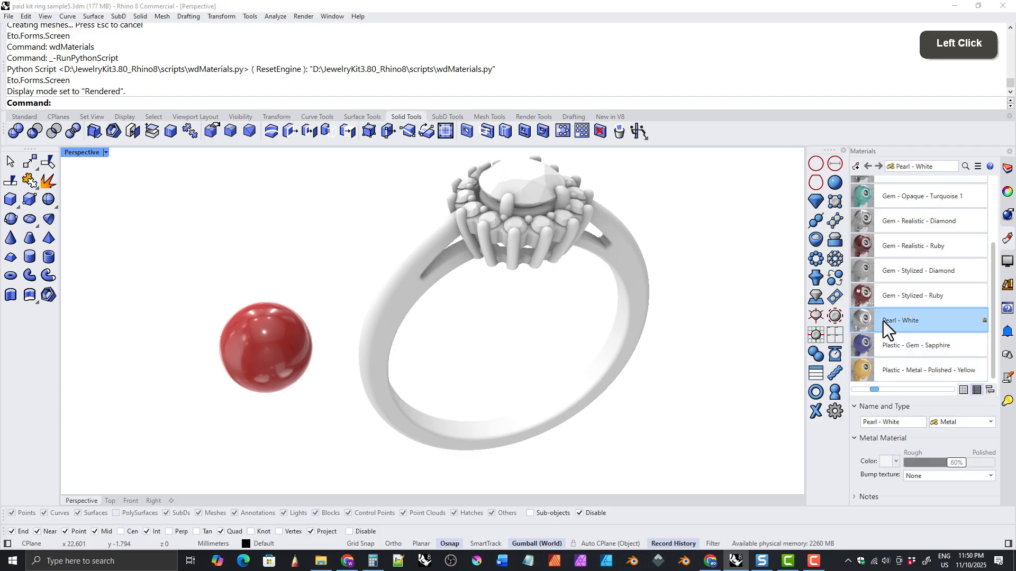
left_click_drag(883, 322, 273, 314)
left_click(259, 309)
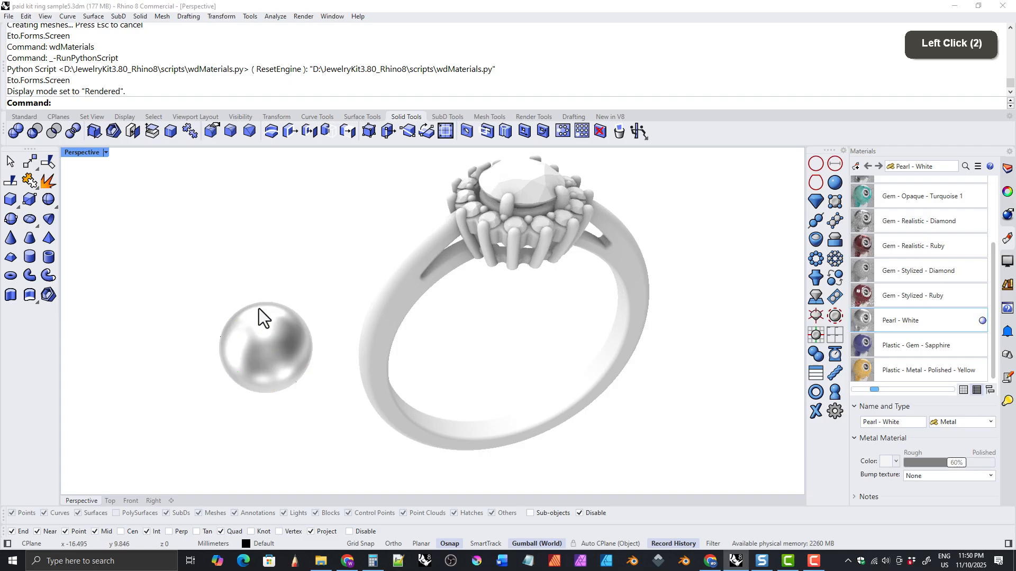
right_click_drag(259, 309, 301, 294)
right_click_drag(601, 305, 521, 294)
Delete the sphere beside the ring.
left_click(271, 392)
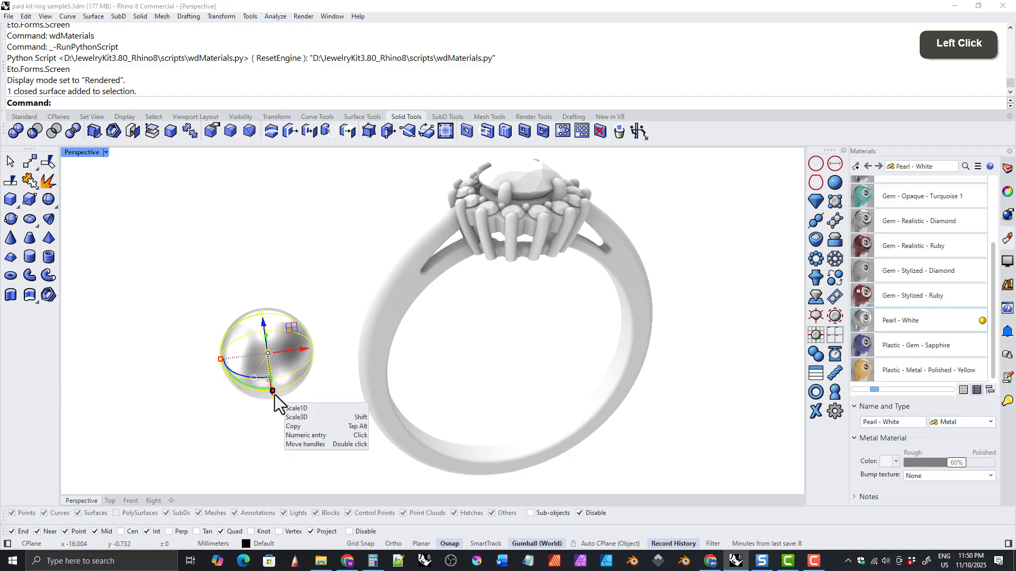
key("Delete")
right_click_drag(484, 260, 482, 288, "ctrl")
mouse_move(481, 288)
right_mouse_down("shift")
mouse_move(447, 290)
mouse_move(484, 306)
right_mouse_up("shift")
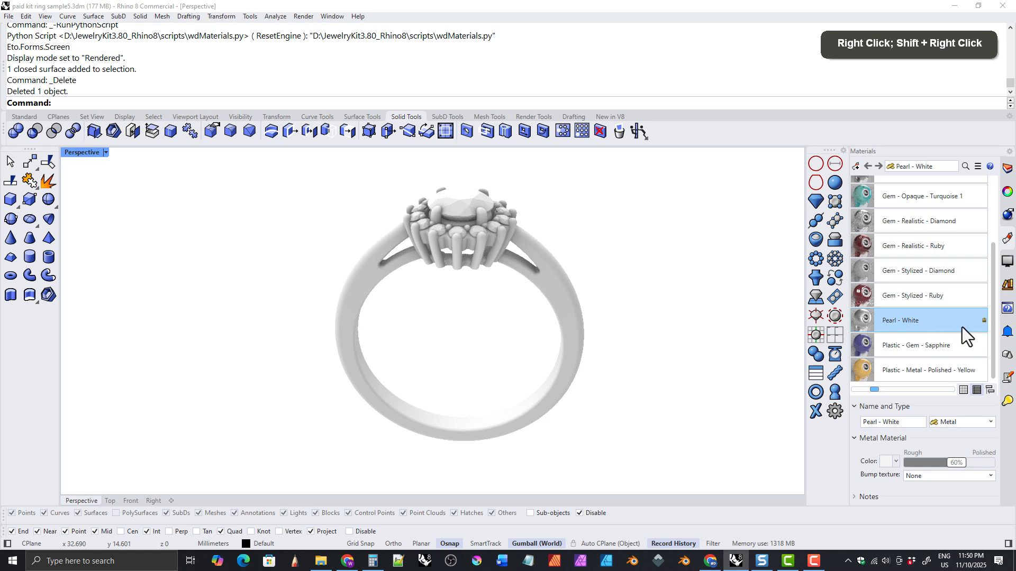
Apply the Metal - Polished - Yellow material to the ring's band.
left_click_drag(993, 342, 992, 263)
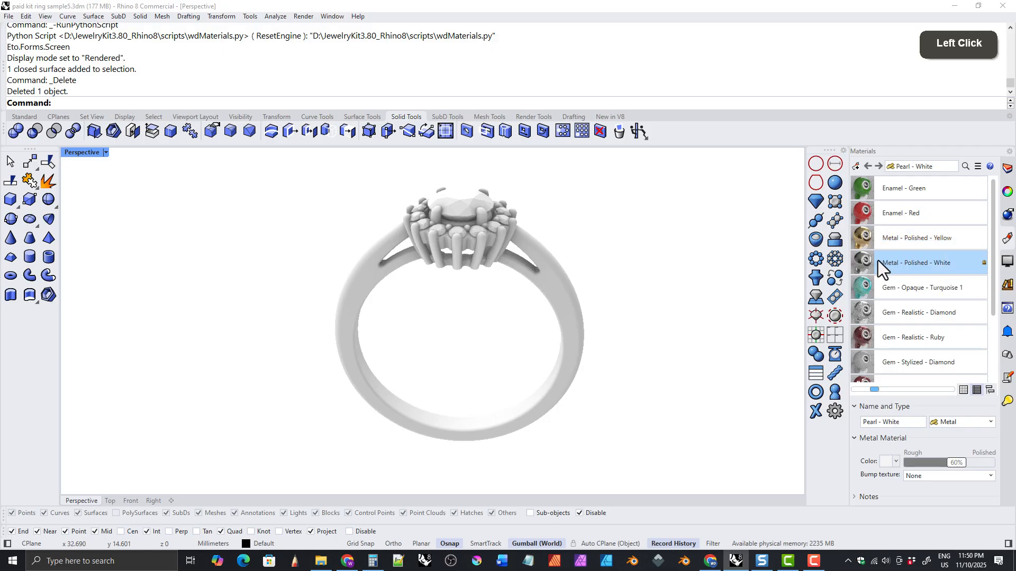
left_click(891, 239)
left_click_drag(891, 239, 490, 324)
left_click(259, 269)
right_click_drag(452, 304, 457, 280)
mouse_move(453, 291)
right_mouse_down("ctrl")
mouse_move(447, 252)
mouse_move(453, 297)
mouse_move(464, 301)
right_mouse_up("ctrl")
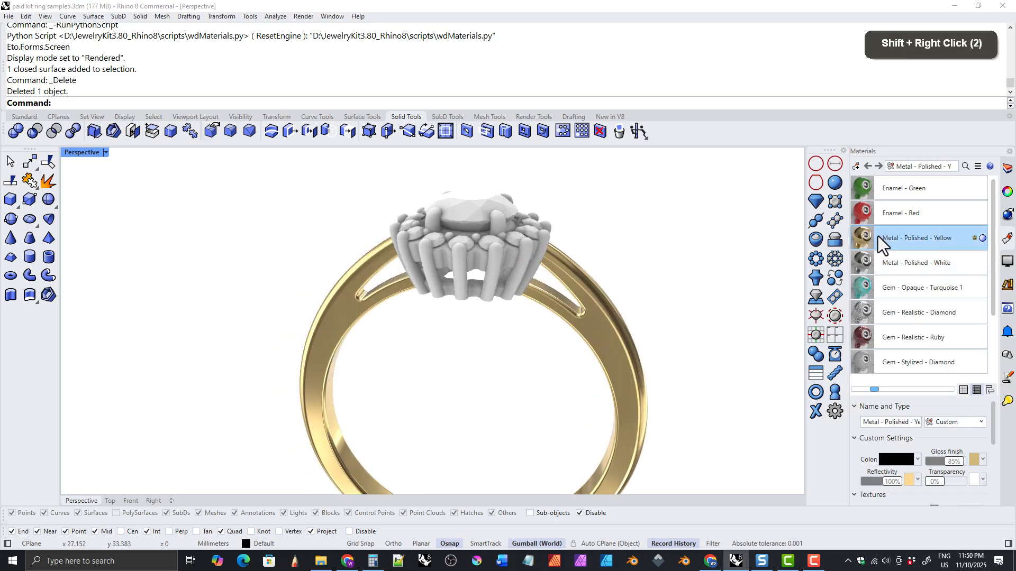
Apply Metal - Polished - Yellow to the halo's outer prongs and to the rail beneath the halo stones.
left_click_drag(877, 237, 492, 301)
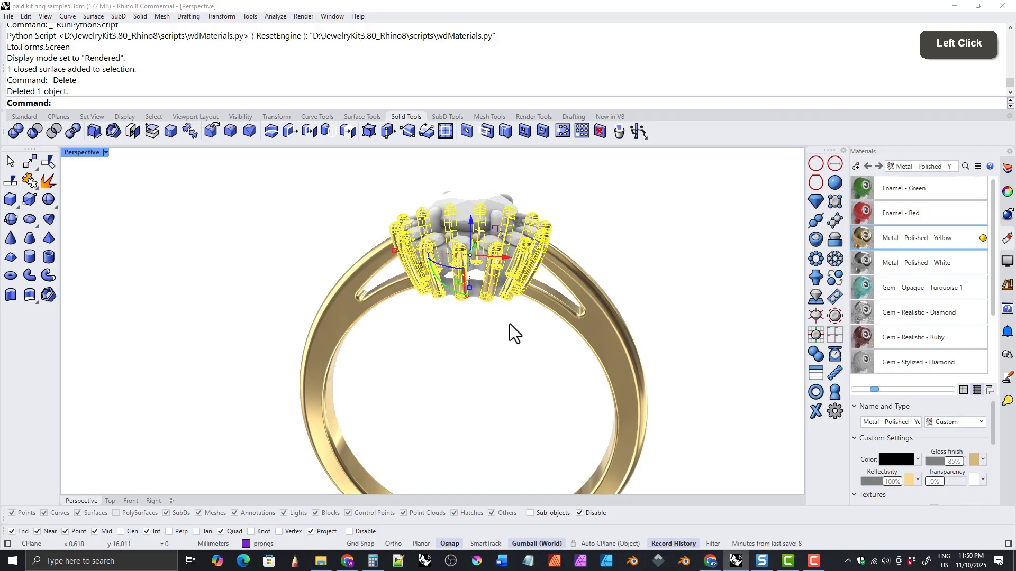
left_click(561, 328)
left_click(893, 237)
left_click_drag(894, 237, 484, 265)
left_click(486, 332)
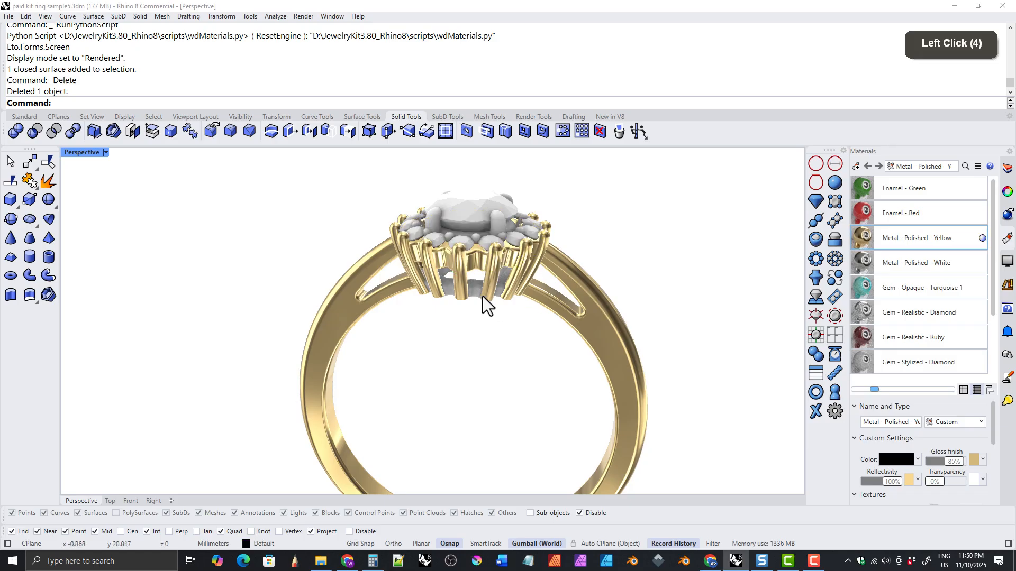
Group the setting's prongs, beads, center head and gallery rails, and apply Metal - Polished - Yellow to the whole group.
left_click(476, 294)
right_click_drag(459, 240, 401, 190, "ctrl+shift")
left_click(419, 205, "shift")
right_click_drag(413, 225, 456, 236)
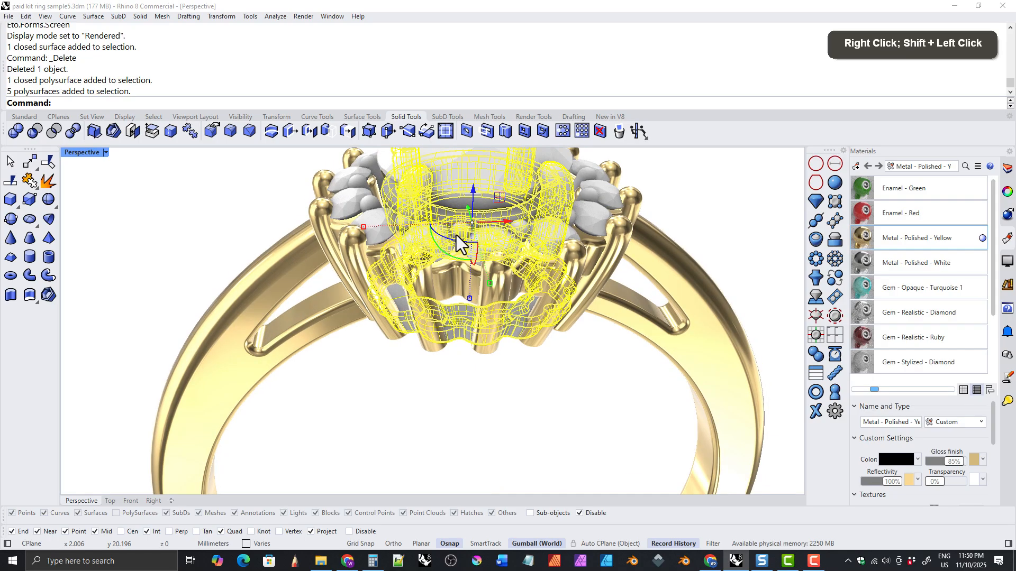
left_click(456, 237, "shift")
left_click(432, 325, "shift")
left_click(438, 339, "shift")
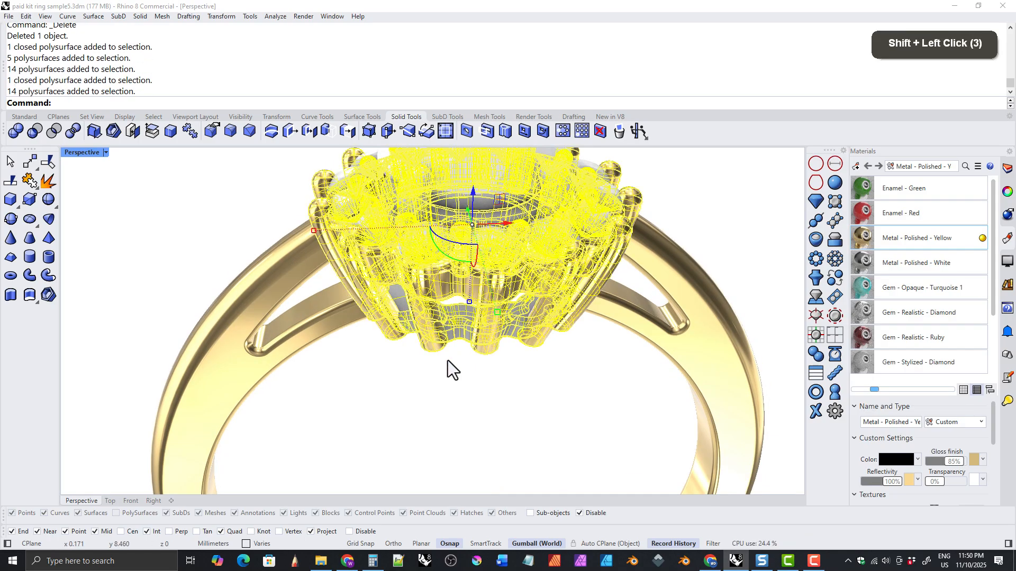
key("ctrl+g")
left_click(455, 375)
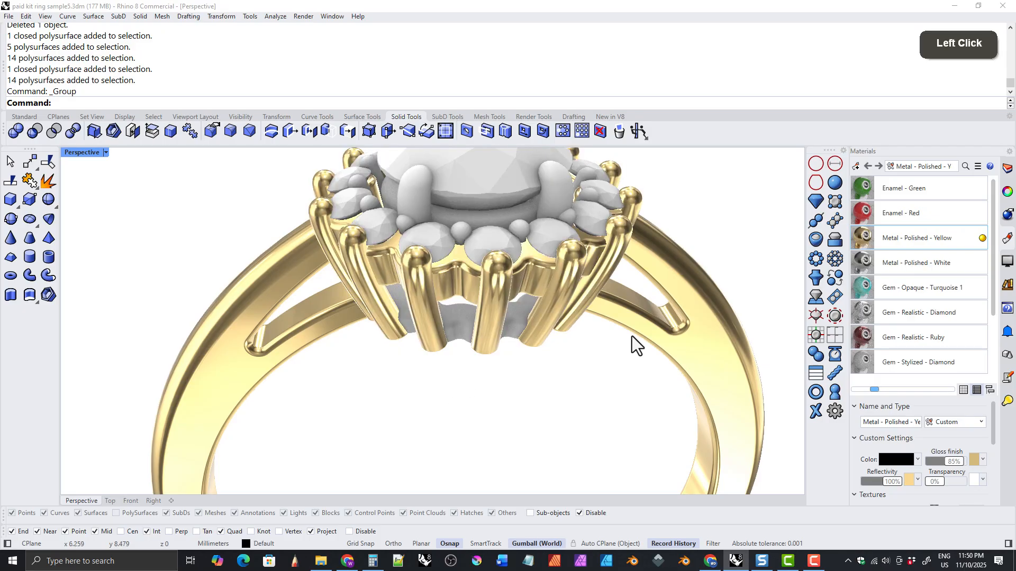
left_click_drag(895, 237, 509, 339)
right_click_drag(508, 380, 521, 343)
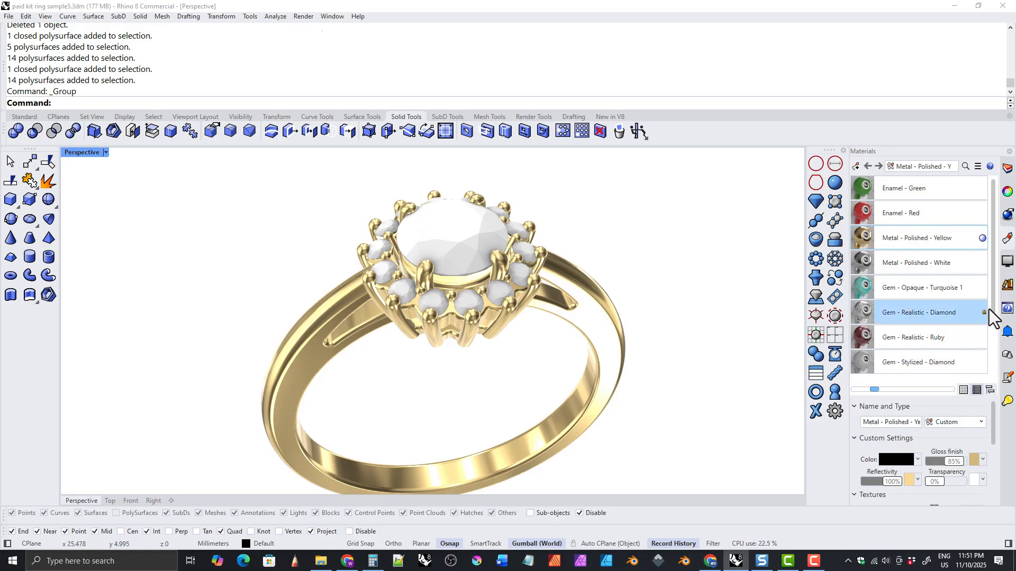
Apply the Gem - Stylized - Diamond material to the ring of halo stones around the center stone.
left_click(994, 328)
left_click_drag(991, 320, 993, 365)
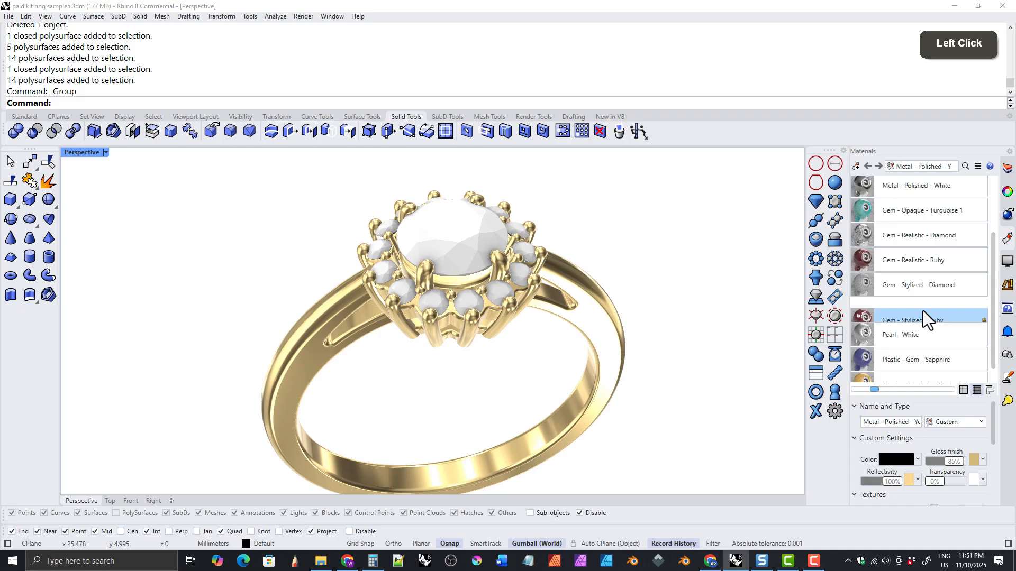
left_click(964, 387)
left_click(976, 390)
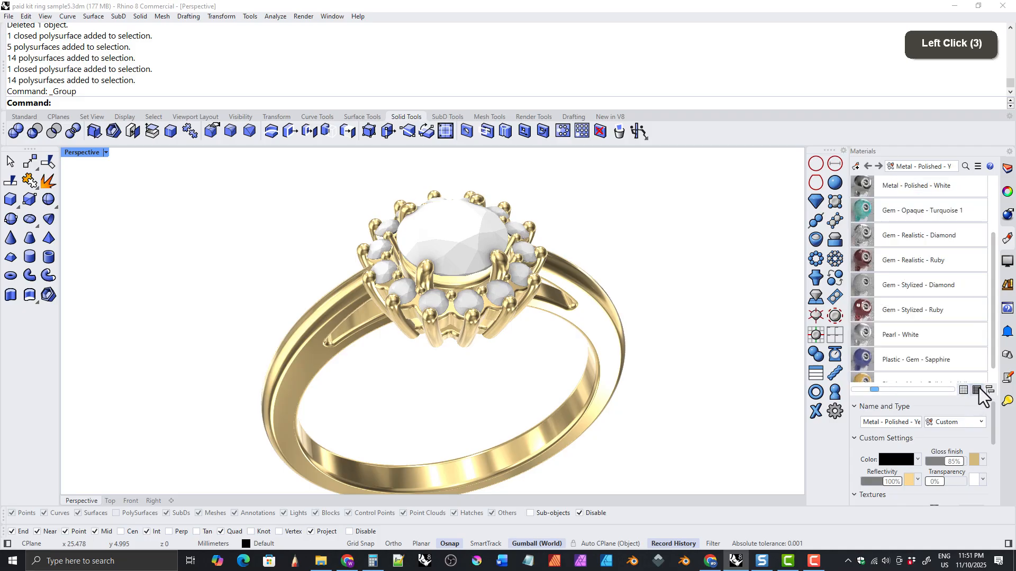
left_click(895, 285)
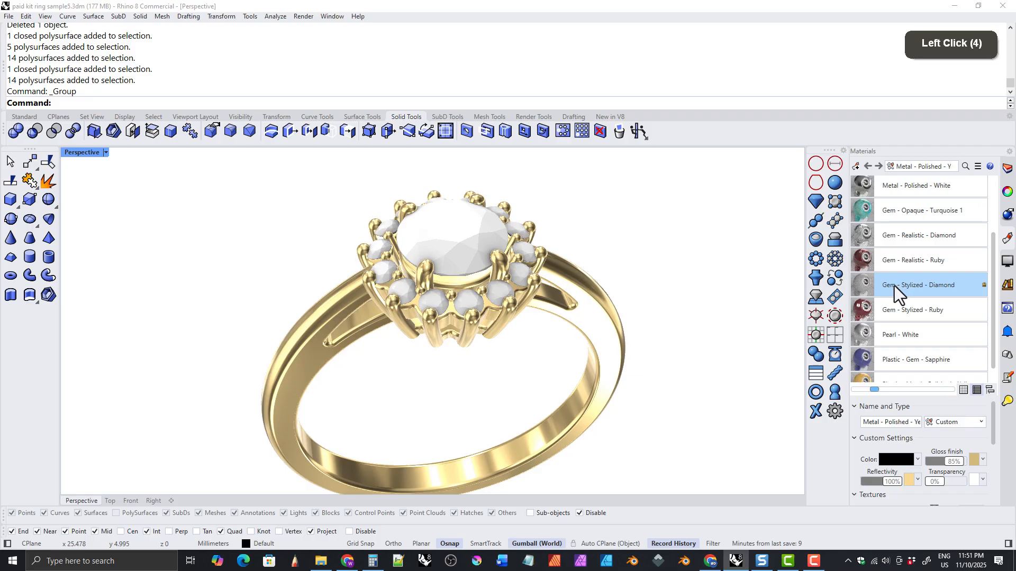
left_click(535, 229, "shift")
left_click(528, 250, "shift")
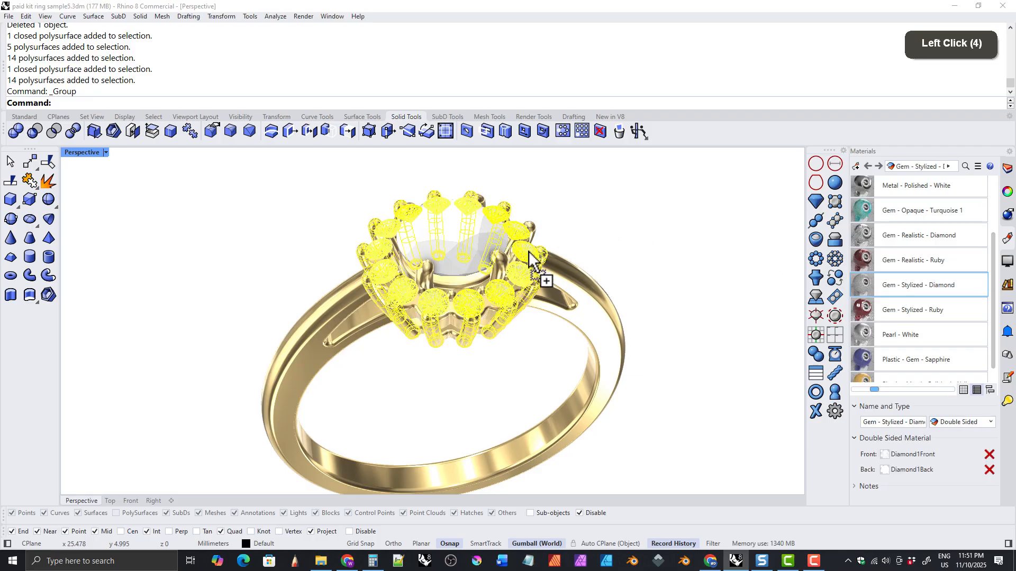
left_click(614, 286)
right_click_drag(615, 286, 742, 305)
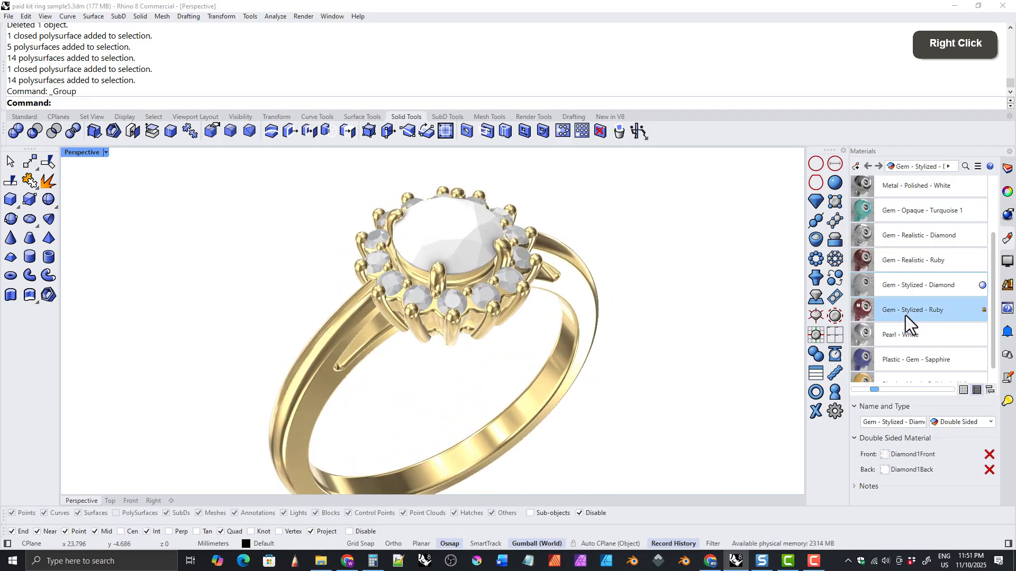
Apply the Gem - Stylized - Ruby material to the ring's center stone and inspect the whole ring.
left_click_drag(894, 314, 465, 225)
left_click(604, 255)
right_click_drag(605, 255, 459, 240)
right_click_drag(523, 264, 513, 283)
right_click_drag(465, 263, 483, 275, "shift")
right_click_drag(475, 271, 472, 245, "ctrl")
right_click_drag(471, 253, 453, 265)
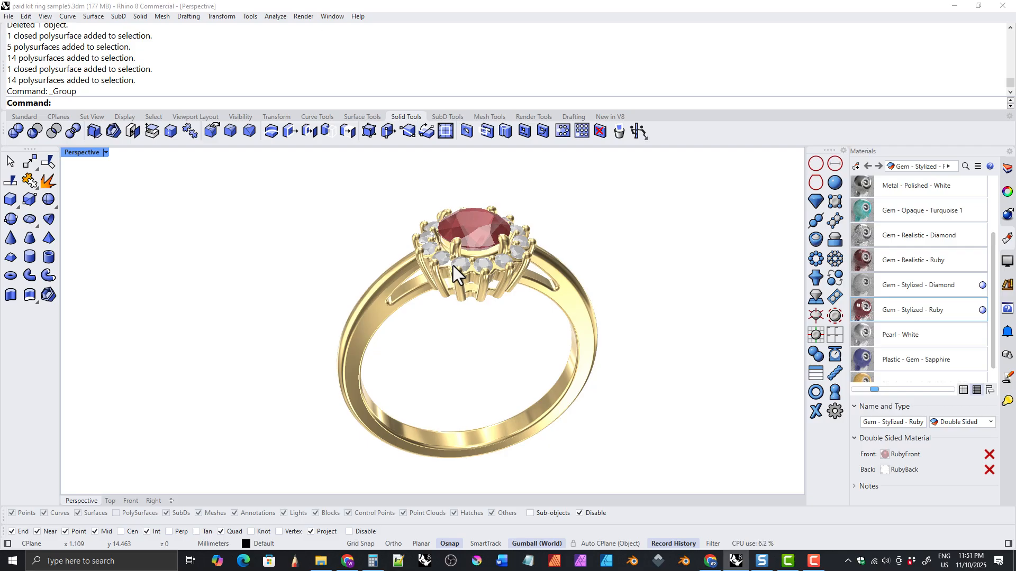
Preview the stylized gem materials in Raytraced display mode, and return the Perspective view to Rendered.
left_click(106, 152)
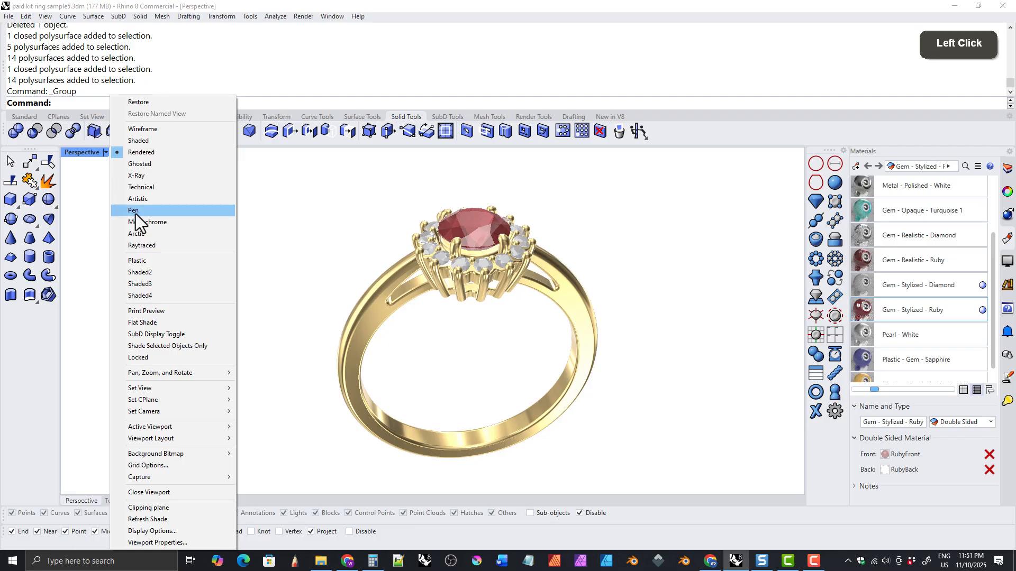
left_click(143, 246)
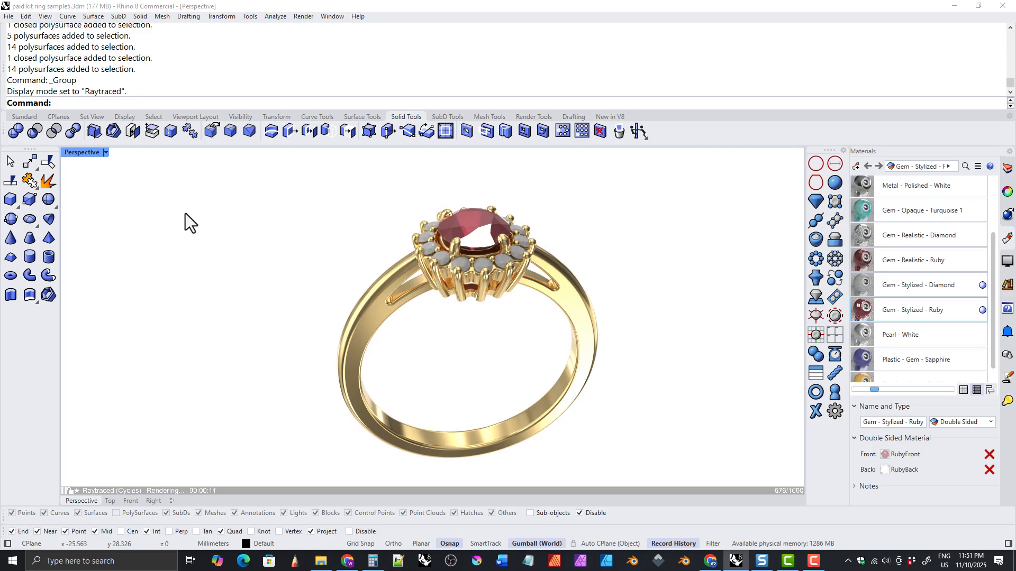
left_click(106, 152)
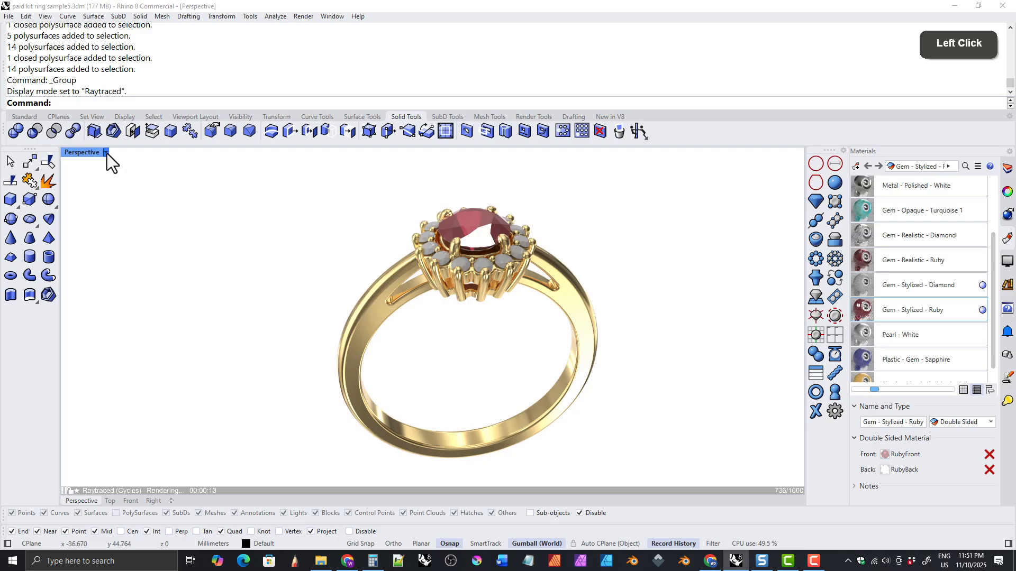
left_click(140, 152)
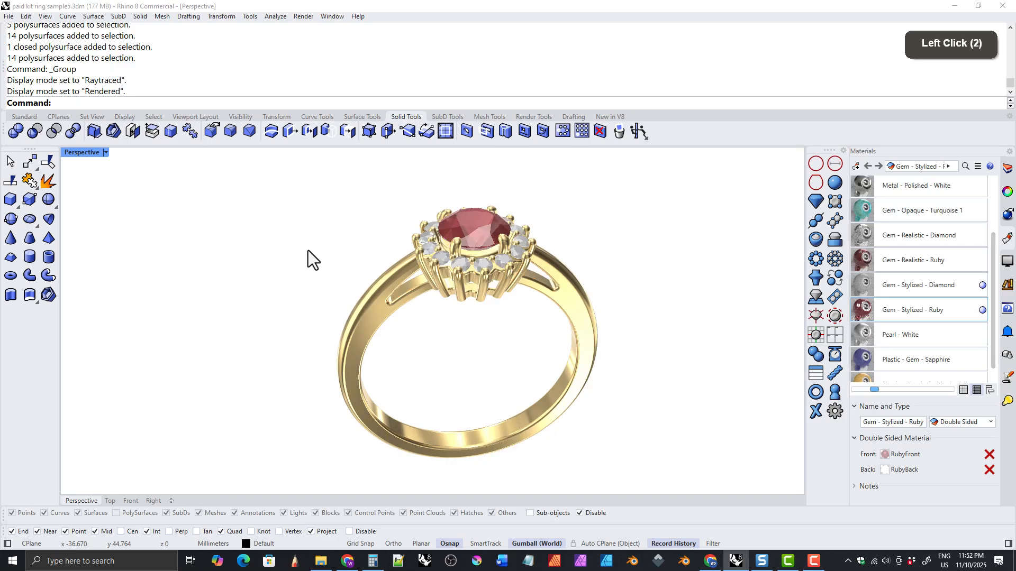
Apply Gem - Realistic - Ruby to the center stone and Gem - Realistic - Diamond to the halo stones.
right_click(482, 240)
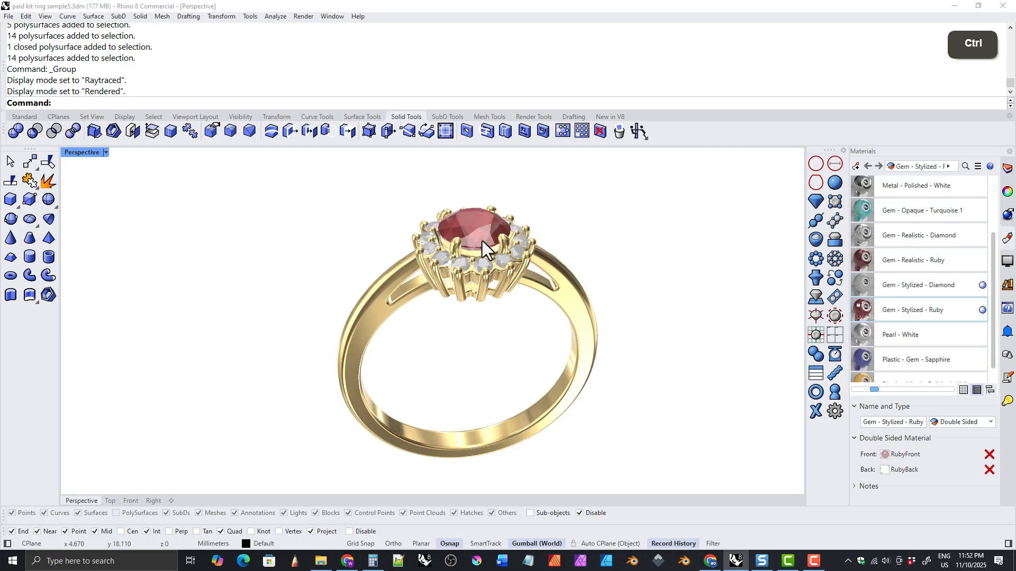
mouse_move(482, 241)
right_mouse_down("ctrl")
mouse_move(469, 216)
mouse_move(438, 211)
mouse_move(462, 245)
right_mouse_up("ctrl")
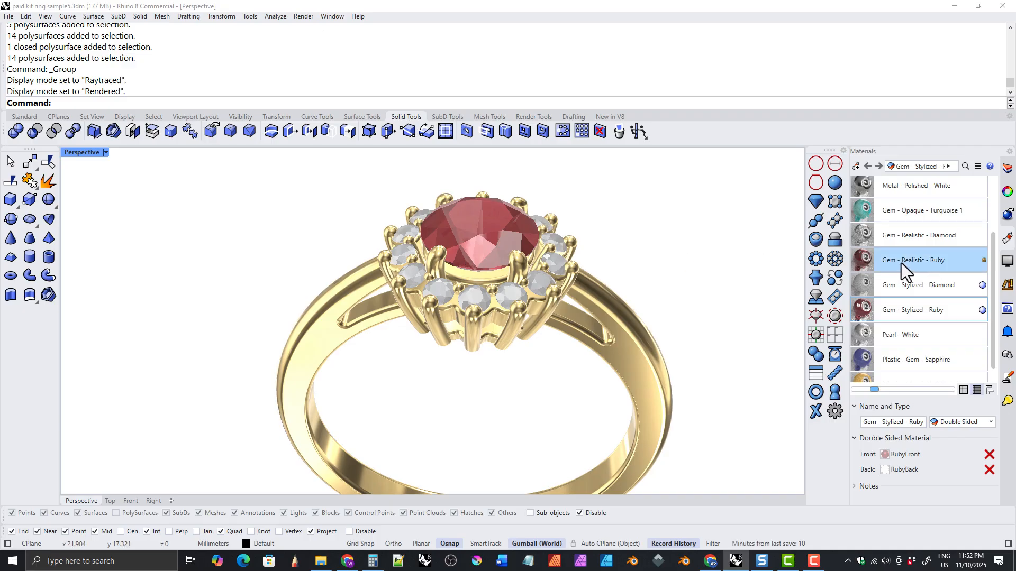
left_click_drag(901, 263, 484, 218)
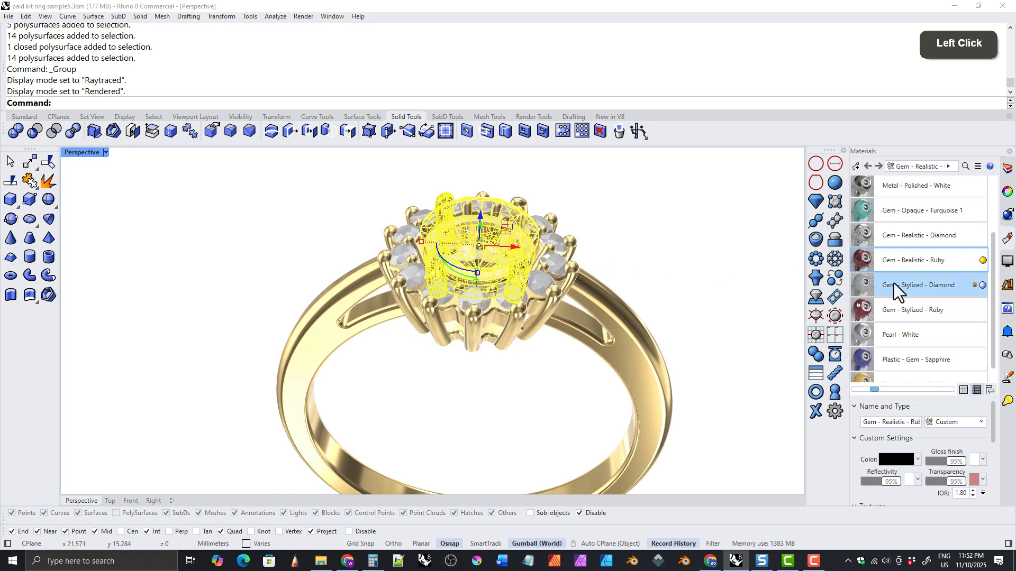
left_click_drag(890, 234, 560, 238)
left_click(187, 272)
Preview the realistic ruby and diamond materials in Raytraced display mode, and switch the view back to Rendered.
left_click(112, 166)
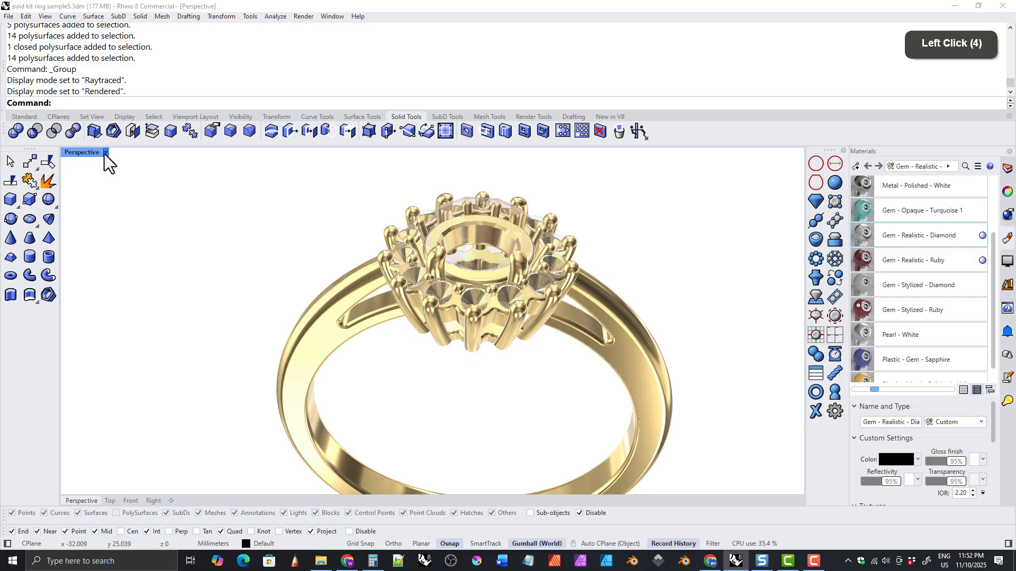
left_click(106, 152)
left_click(158, 212)
right_click_drag(335, 240, 478, 264)
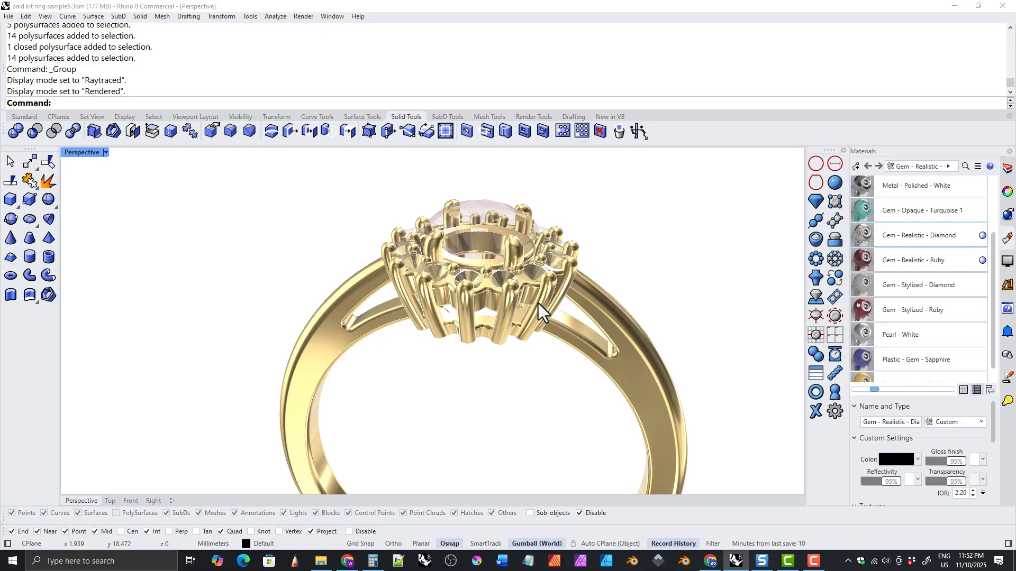
left_click(105, 152)
left_click(139, 247)
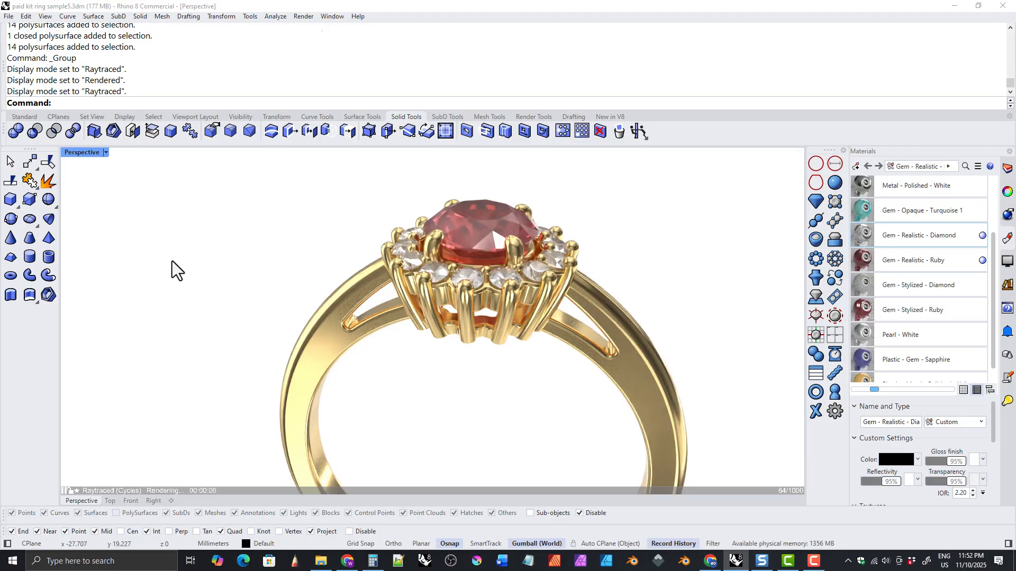
left_click(106, 152)
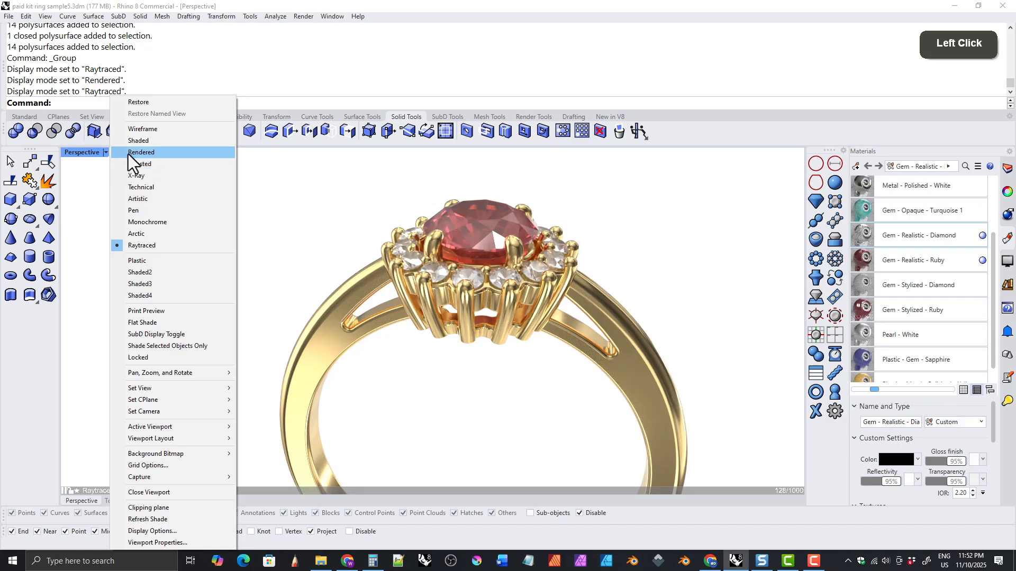
left_click(128, 153)
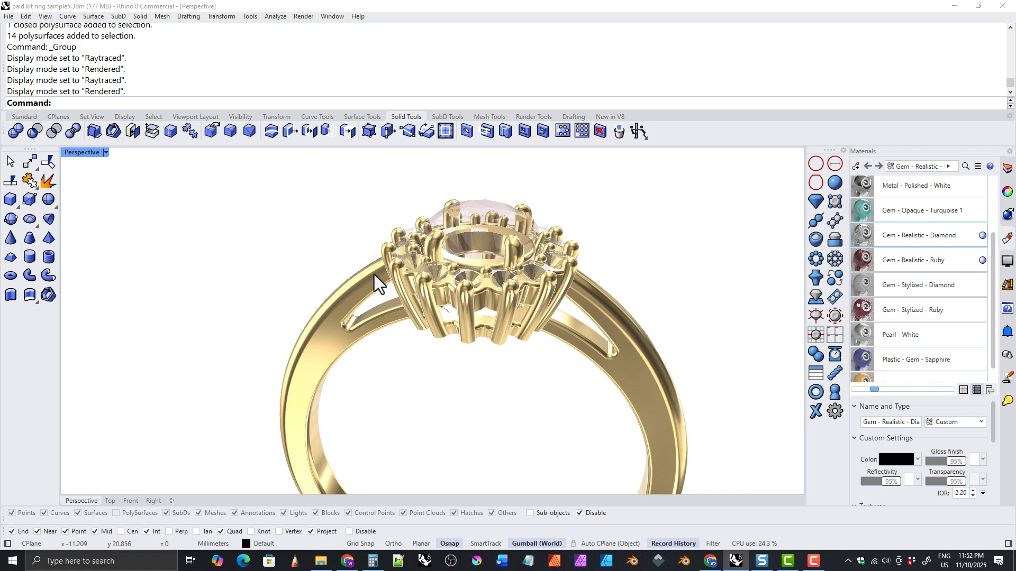
Render the Perspective view of the ring, and close the render window after checking the image.
left_click(301, 19)
left_click(319, 32)
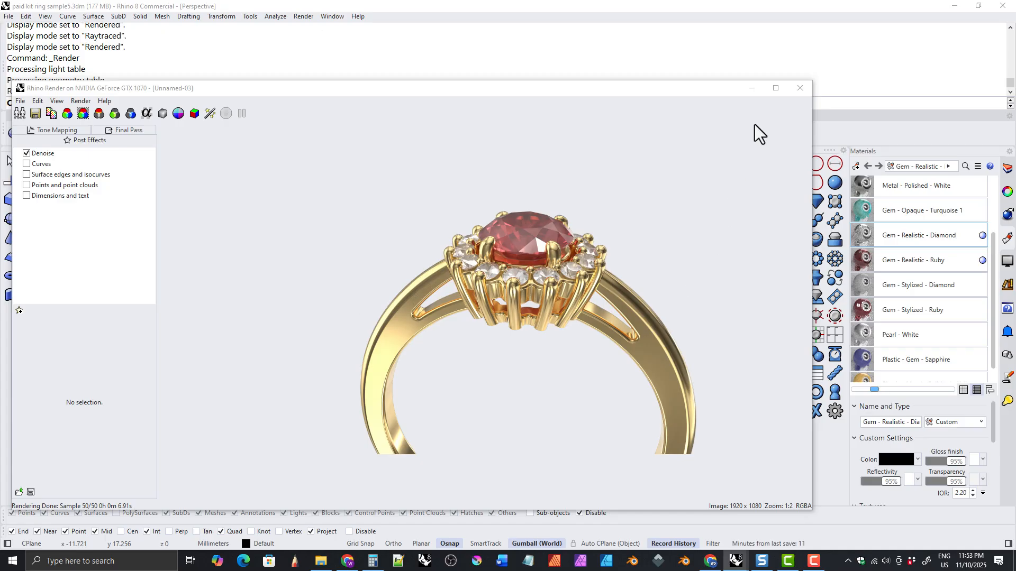
left_click(800, 88)
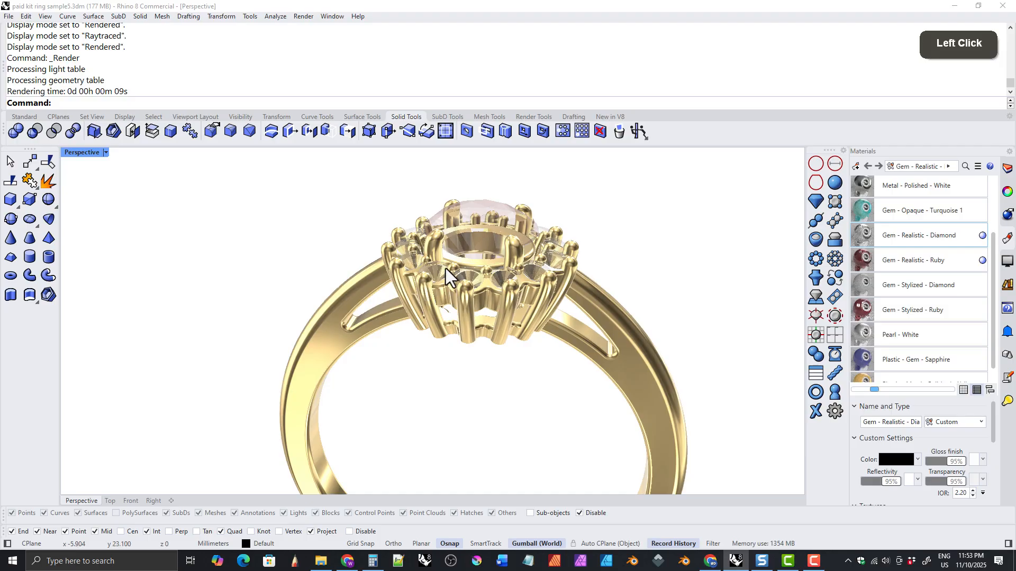
right_click_drag(446, 268, 529, 296, "ctrl")
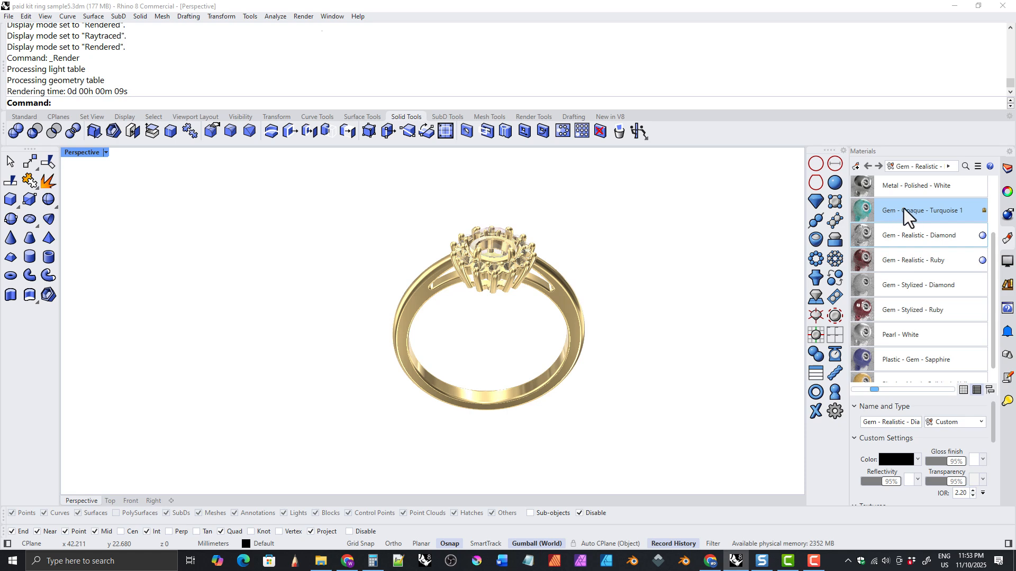
Insert a round cabochon gem inside the ring opening with the Gem Loader.
left_click(815, 202)
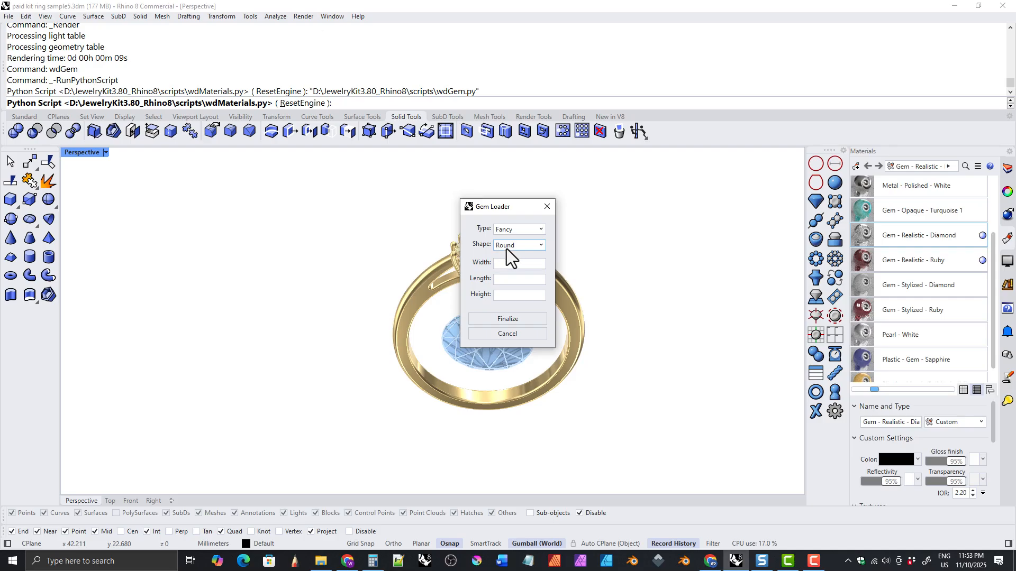
left_click(512, 247)
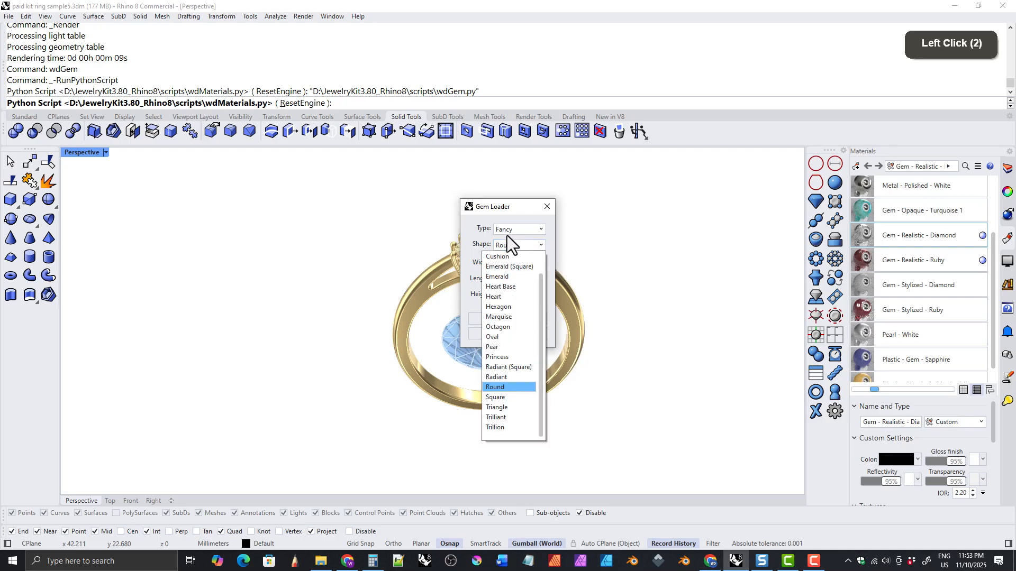
left_click(506, 233)
double_click(506, 230)
left_click(505, 262)
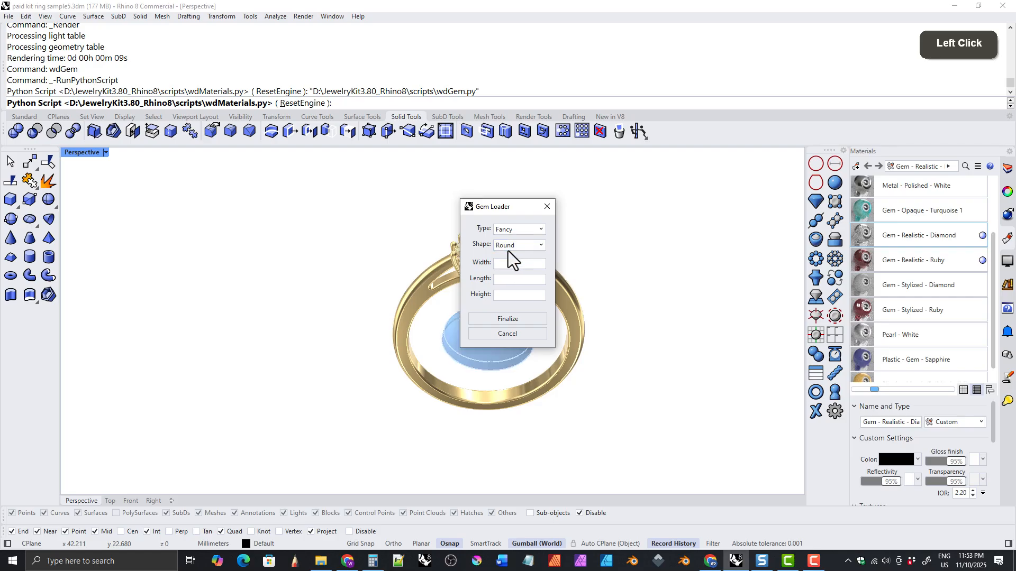
left_click(508, 319)
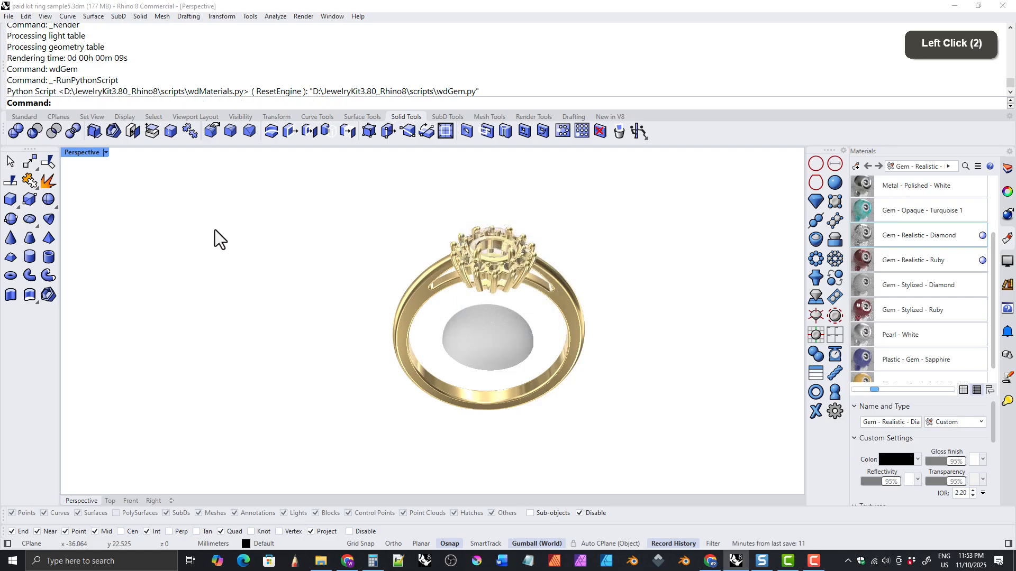
Apply the Gem - Opaque - Turquoise 1 material to the cabochon and inspect its surface.
left_click_drag(861, 209, 499, 326)
left_click(460, 306)
right_click_drag(460, 306, 434, 267)
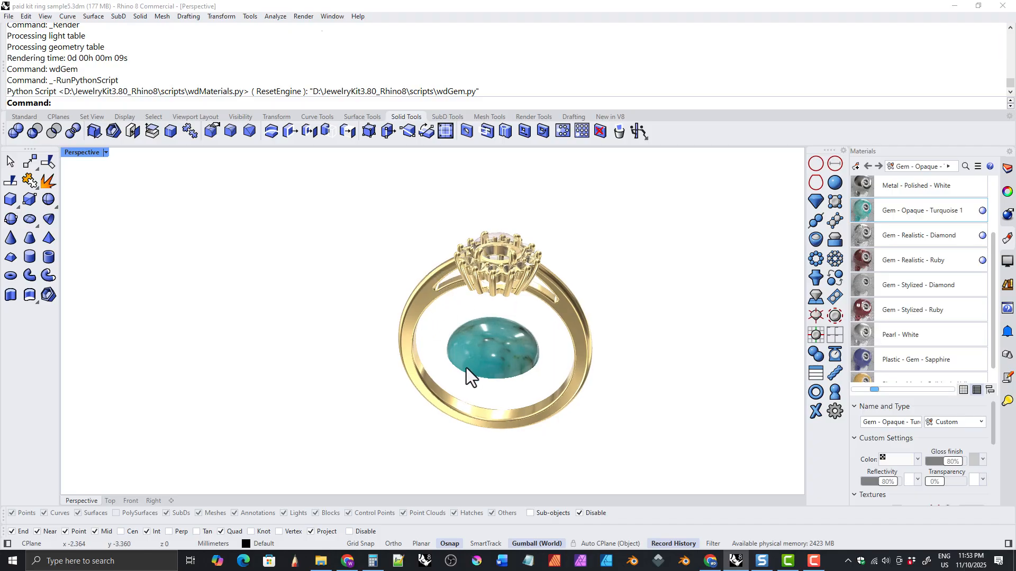
right_click_drag(466, 367, 362, 287)
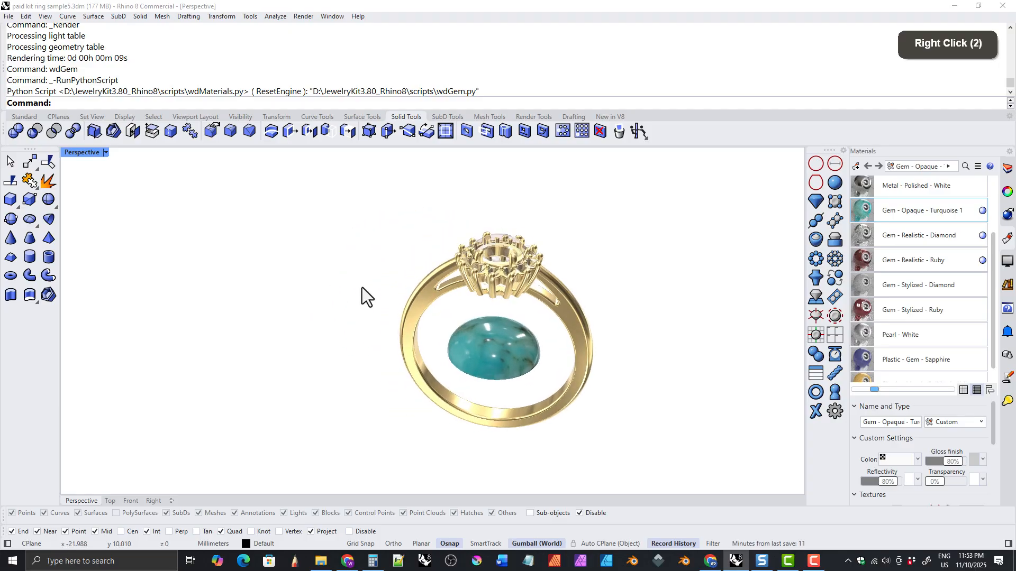
Load the Gem - Opaque - Tigers Eye 1 material with the Material Loader.
left_click(835, 185)
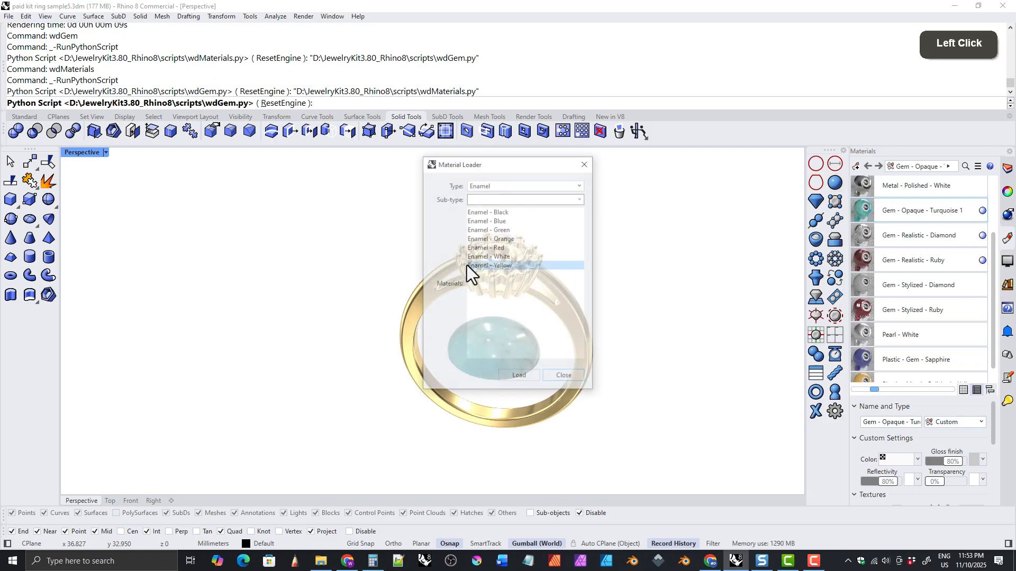
left_click(473, 187)
left_click(477, 205)
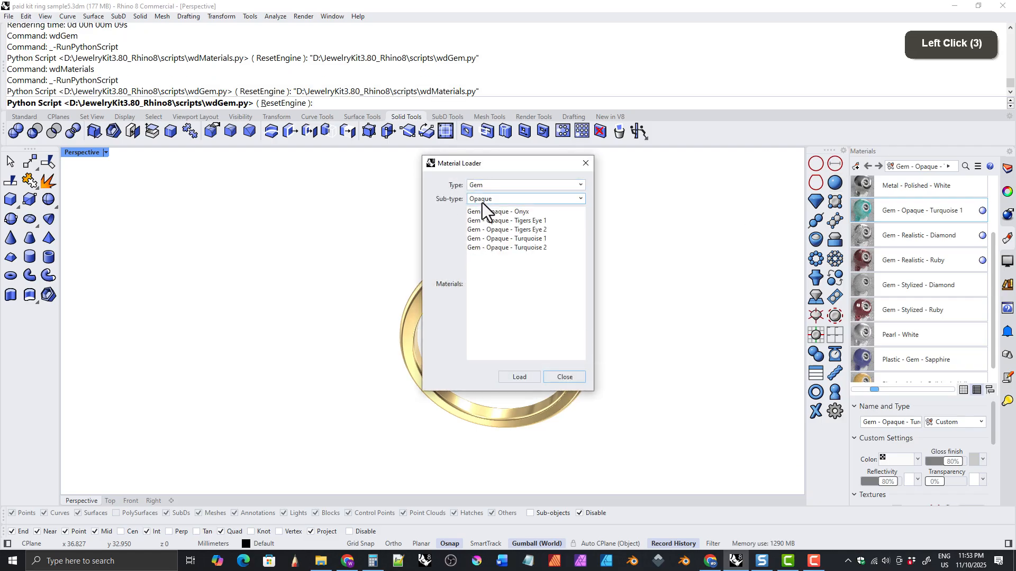
left_click(482, 204)
left_click(490, 221)
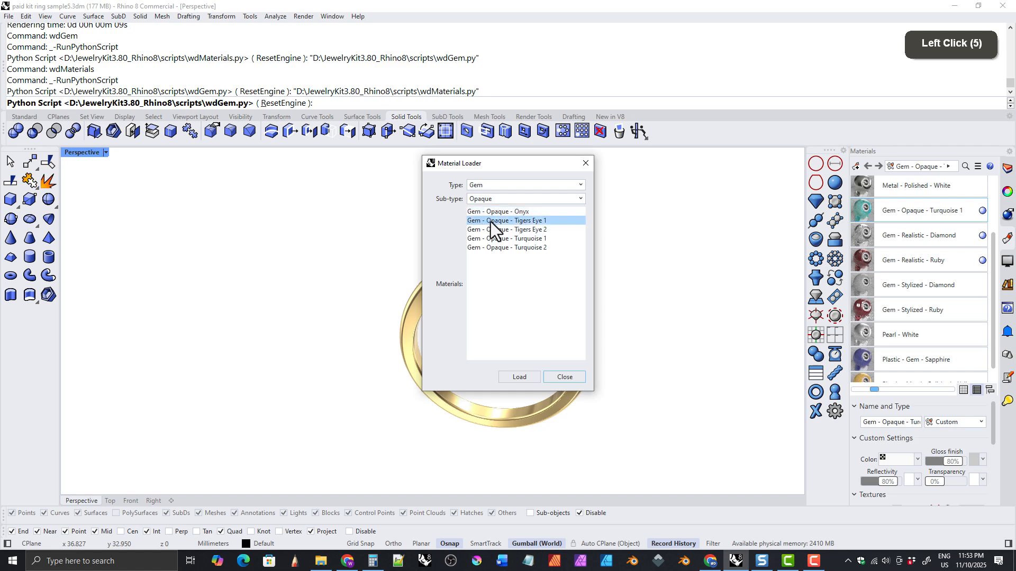
left_click(511, 223)
left_click(533, 379)
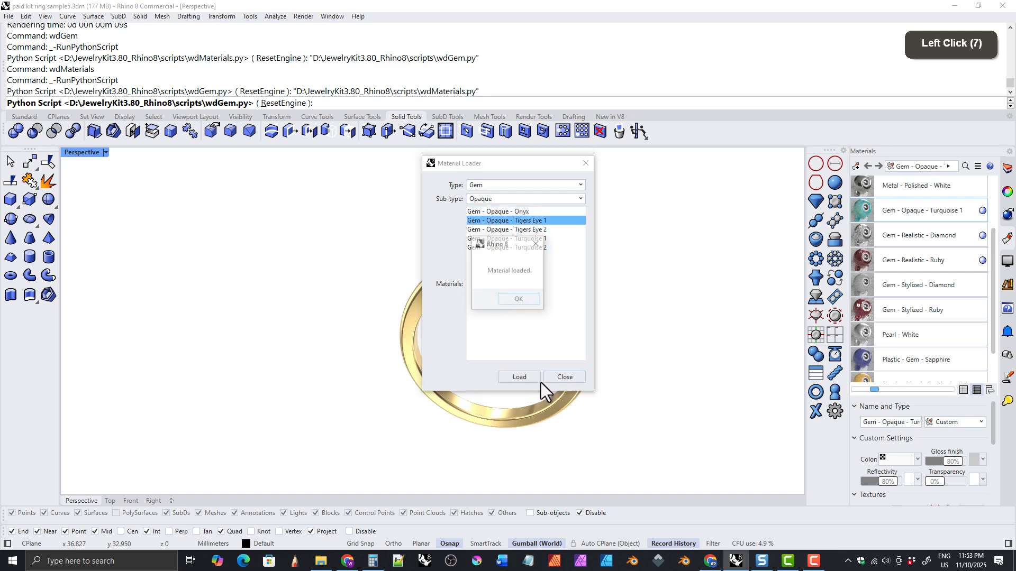
left_click(512, 300)
left_click(564, 378)
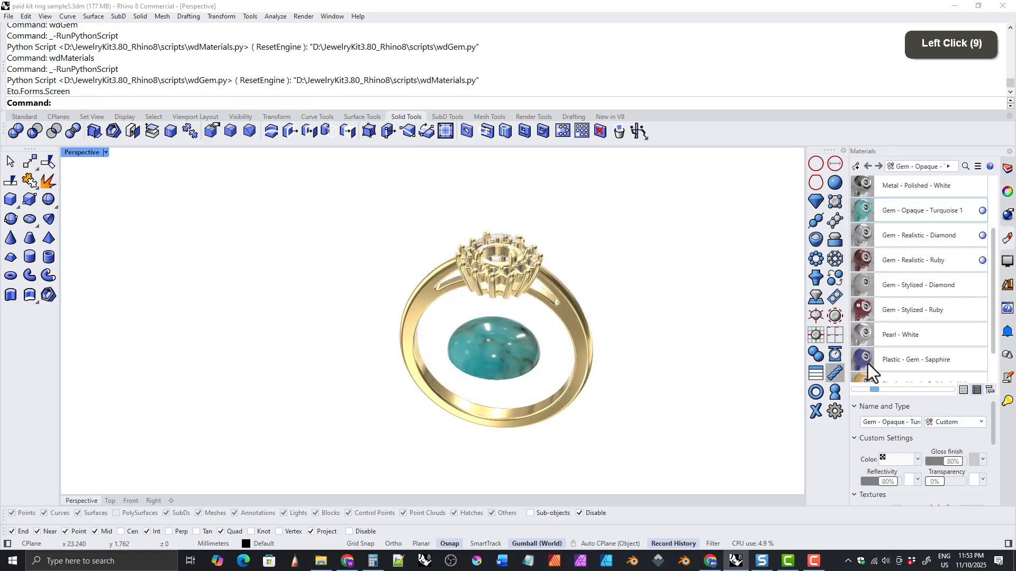
Apply the Gem - Opaque - Tigers Eye 1 material to the cabochon and inspect it from several angles.
left_click_drag(993, 332, 991, 383)
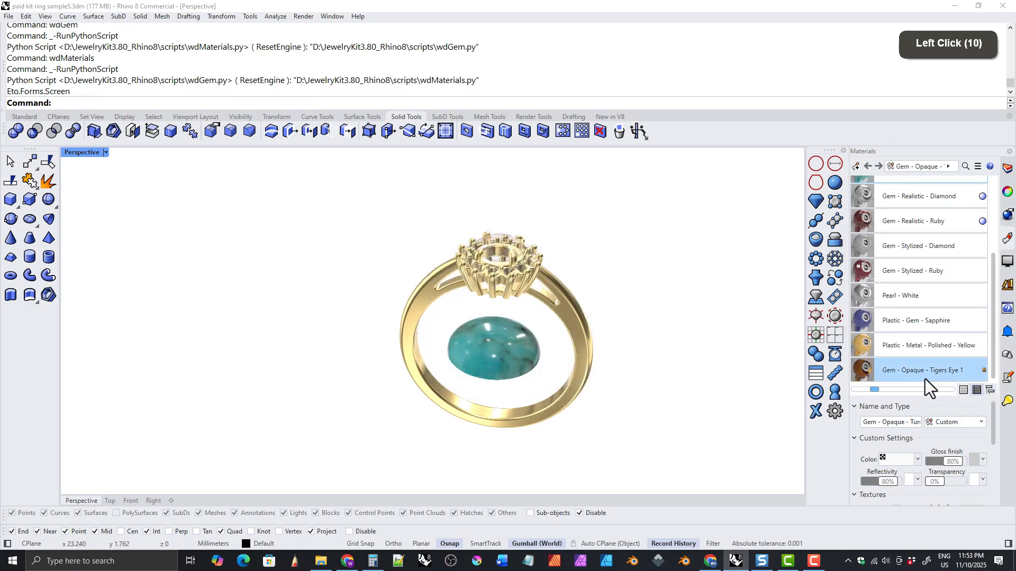
left_click_drag(858, 369, 502, 351)
right_click_drag(629, 345, 484, 354)
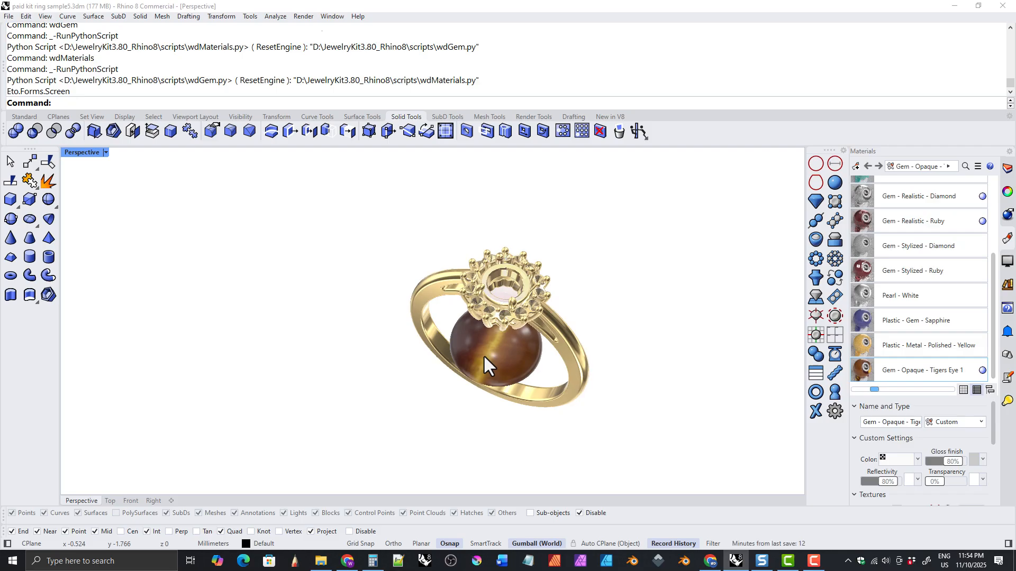
Delete the cabochon gem from inside the ring opening.
mouse_move(446, 351)
right_mouse_down()
mouse_move(470, 323)
mouse_move(426, 317)
mouse_move(398, 295)
mouse_move(431, 318)
mouse_move(413, 312)
mouse_move(446, 319)
mouse_move(444, 331)
right_mouse_up()
left_click(442, 342)
key("Delete")
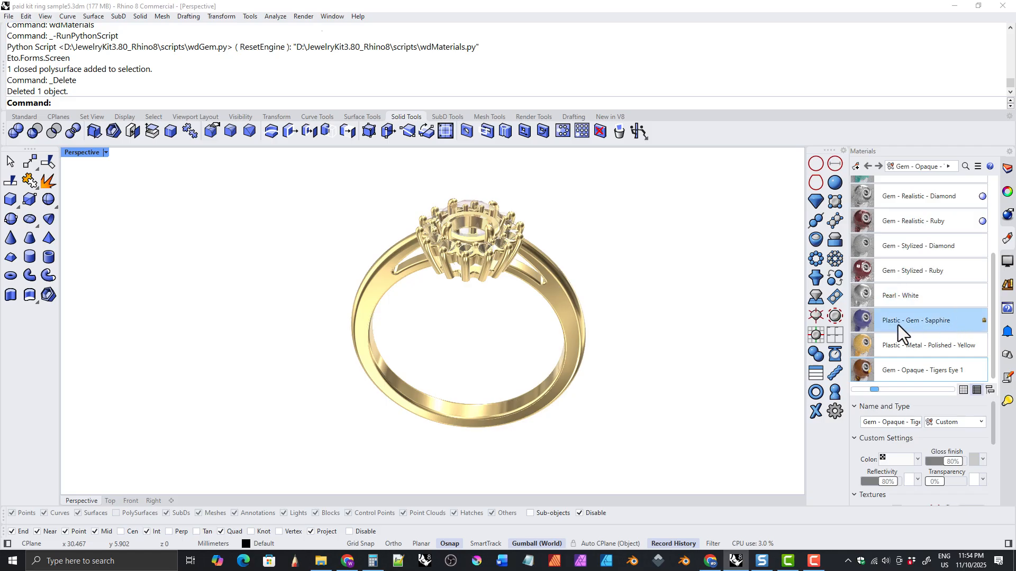
Apply the Plastic - Gem - Sapphire material to the ring's center stone and view it up close.
left_click_drag(875, 320, 464, 201)
mouse_move(442, 212)
right_mouse_down("ctrl")
mouse_move(444, 196)
mouse_move(448, 226)
right_mouse_up("ctrl")
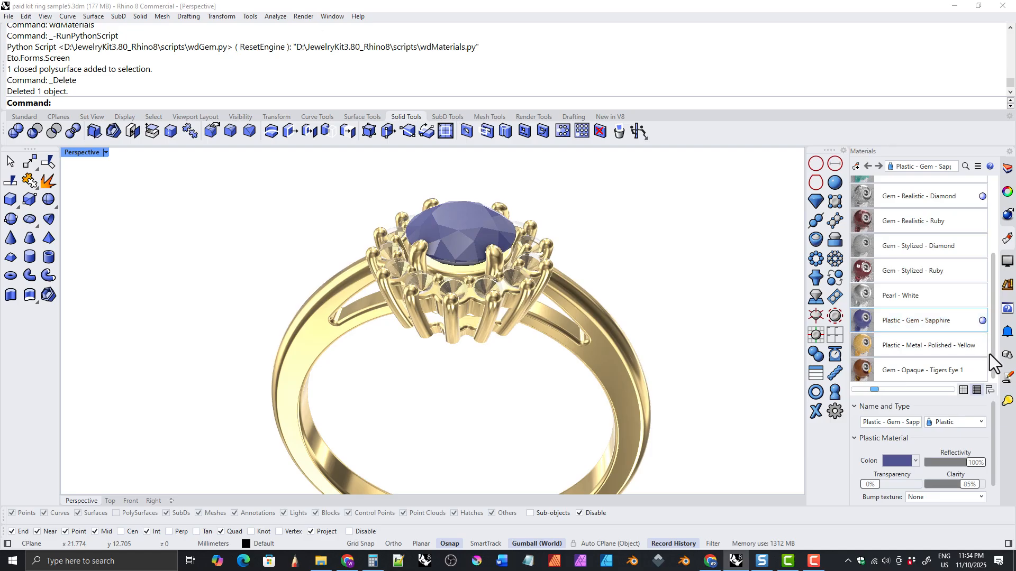
Load the Plastic - Gem - Diamond material with the Material Loader.
left_click(990, 375)
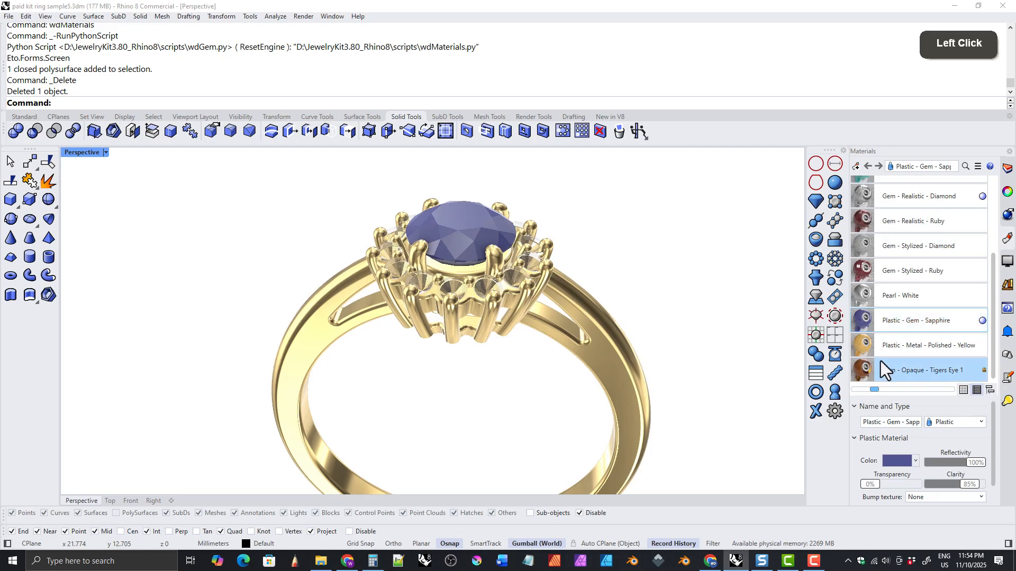
left_click(832, 185)
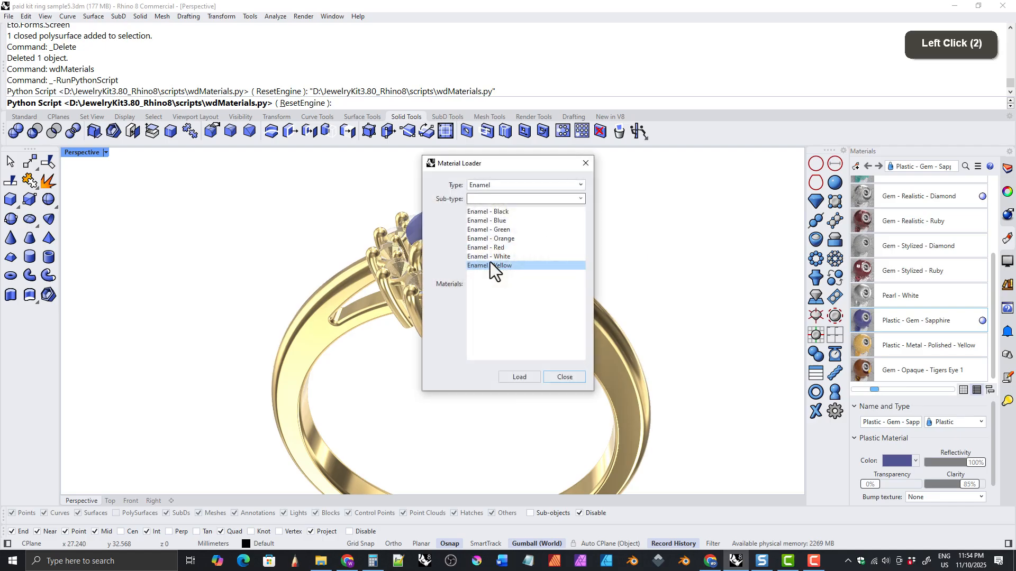
left_click(475, 189)
left_click(474, 207)
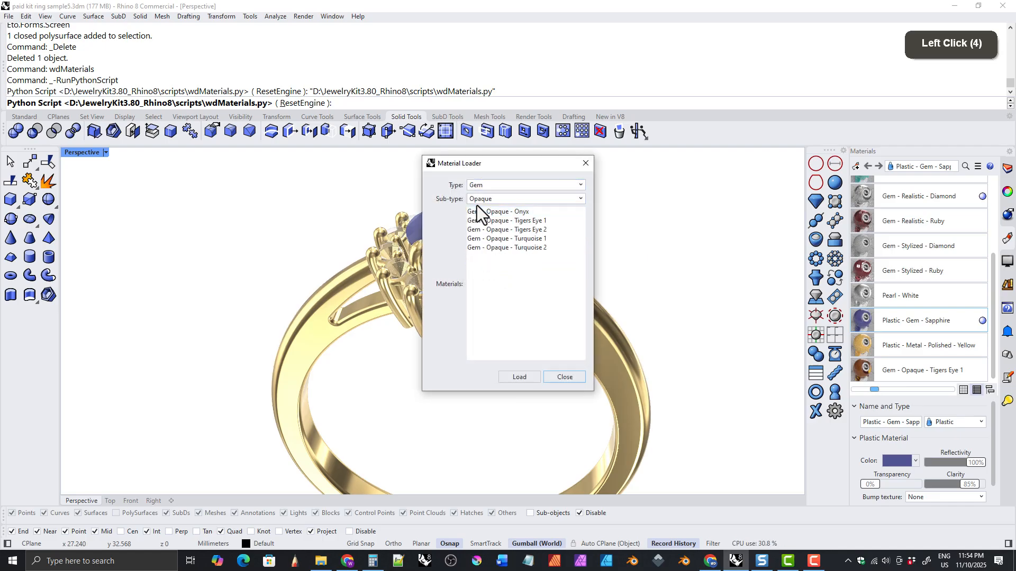
left_click(476, 185)
left_click(474, 236)
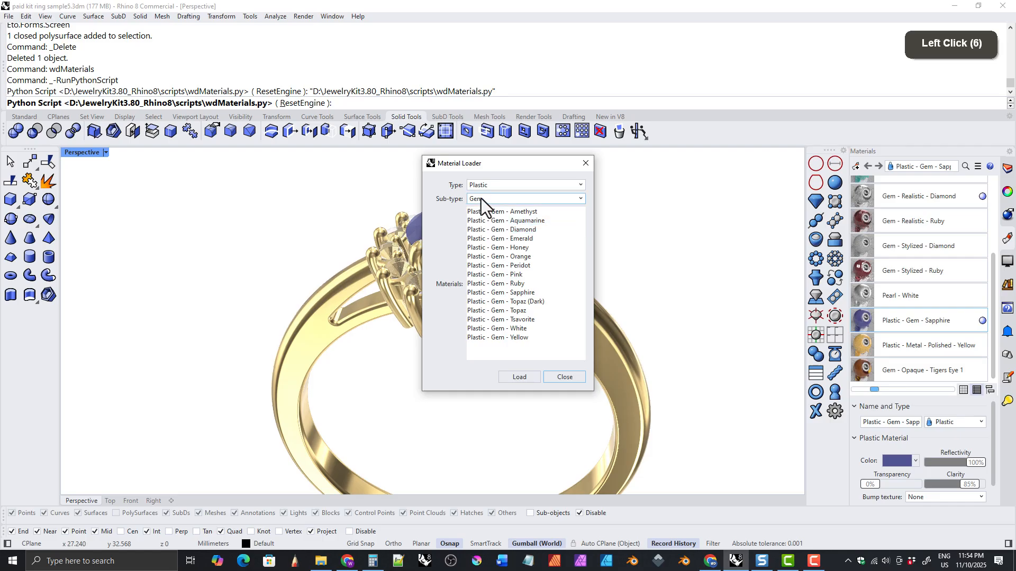
left_click(497, 229)
left_click(519, 376)
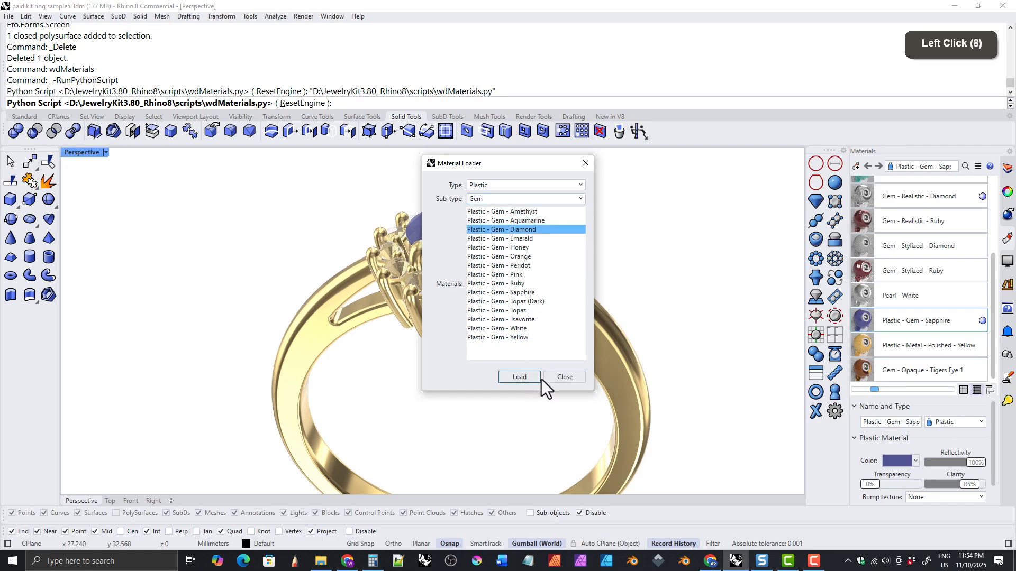
left_click(528, 309)
left_click(522, 300)
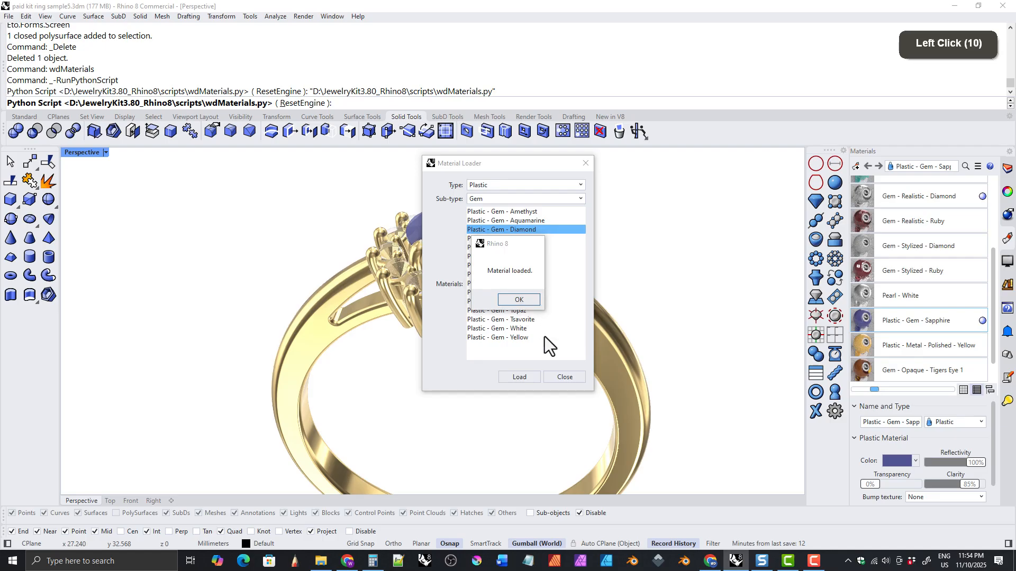
double_click(565, 377)
Apply the Plastic - Gem - Diamond material to the small halo stones around the center stone.
left_click_drag(994, 352, 991, 381)
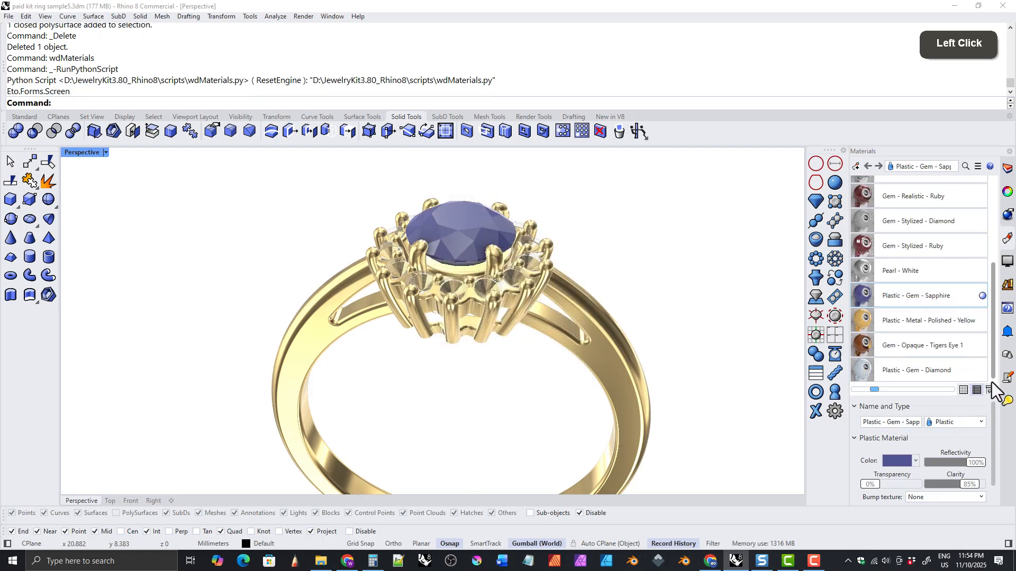
left_click_drag(891, 376, 534, 242)
left_click(630, 300)
right_click_drag(630, 300, 815, 332)
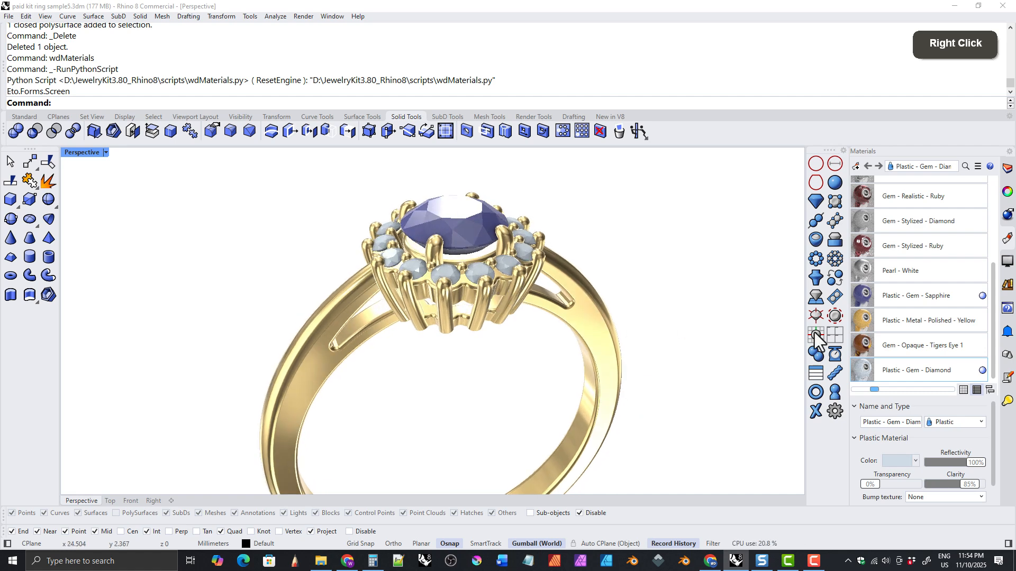
Apply the Plastic - Metal - Polished - Yellow material to the ring's metal shank and prong setting.
left_click_drag(894, 322, 601, 333)
left_click_drag(598, 342, 484, 341)
Inspect the plastic materials on the whole ring from several angles and distances.
right_click_drag(483, 341, 409, 366)
right_click_drag(409, 365, 421, 313, "shift")
right_click_drag(421, 313, 371, 301)
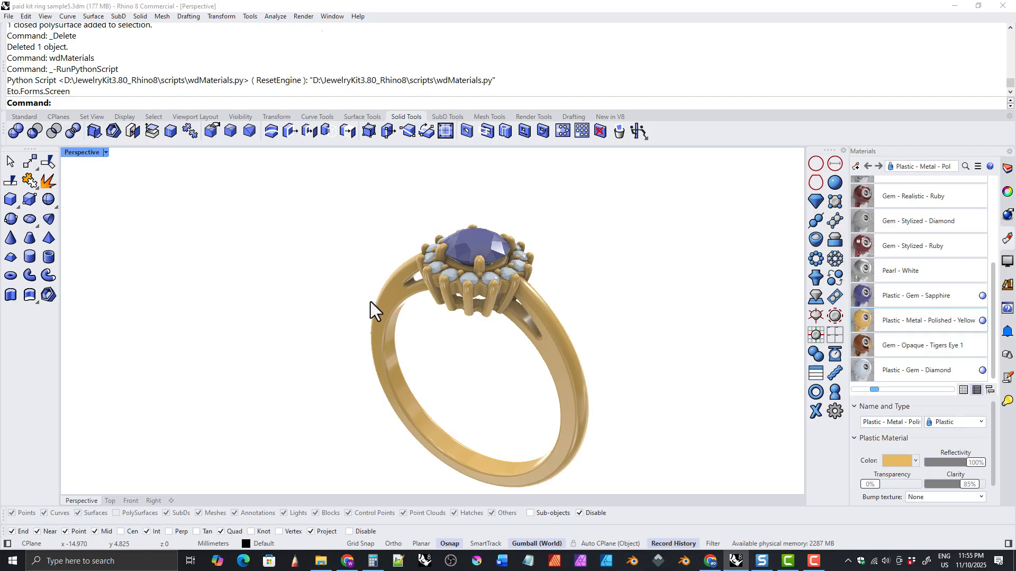
right_click_drag(456, 376, 461, 386, "ctrl")
right_click_drag(462, 373, 465, 349, "shift")
right_click_drag(465, 349, 546, 342)
right_click_drag(444, 315, 379, 346, "shift")
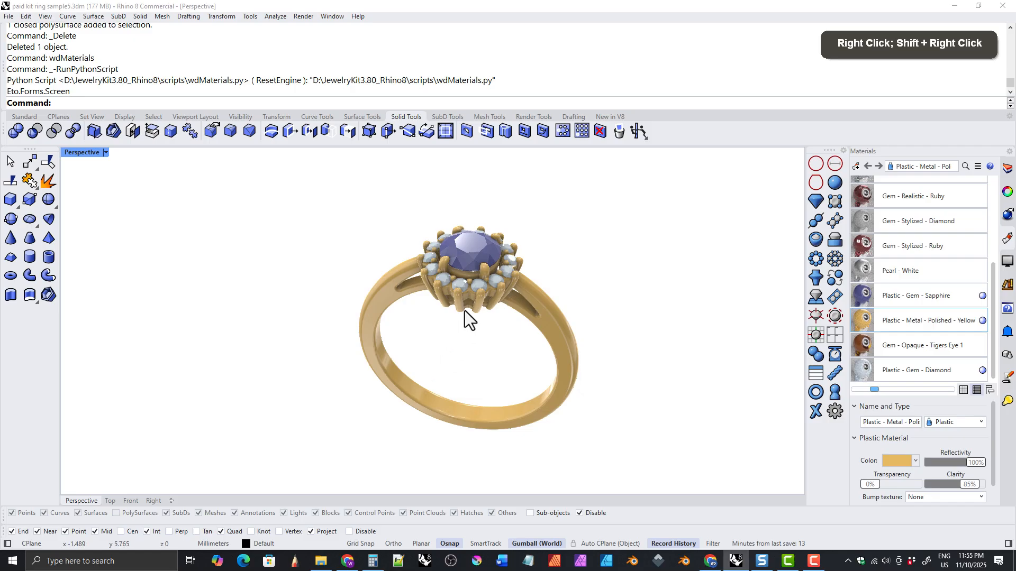
right_click_drag(465, 310, 448, 278, "ctrl")
right_click_drag(448, 278, 443, 298, "ctrl")
right_click_drag(440, 297, 455, 328, "shift")
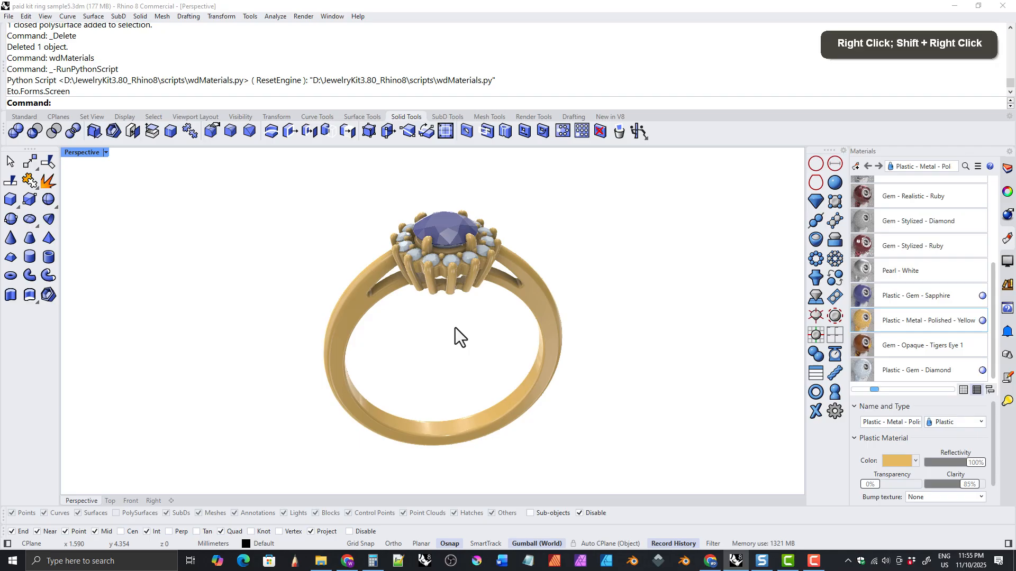